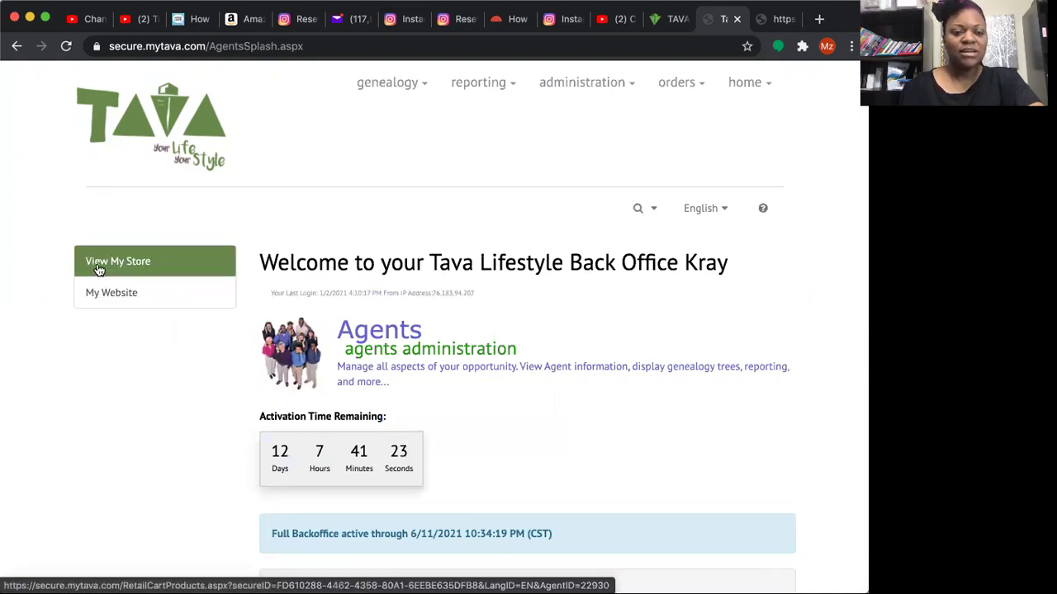
Open the retail store and browse single items like Kapresse CBD Coffee ($79.95) and packs
click(97, 266)
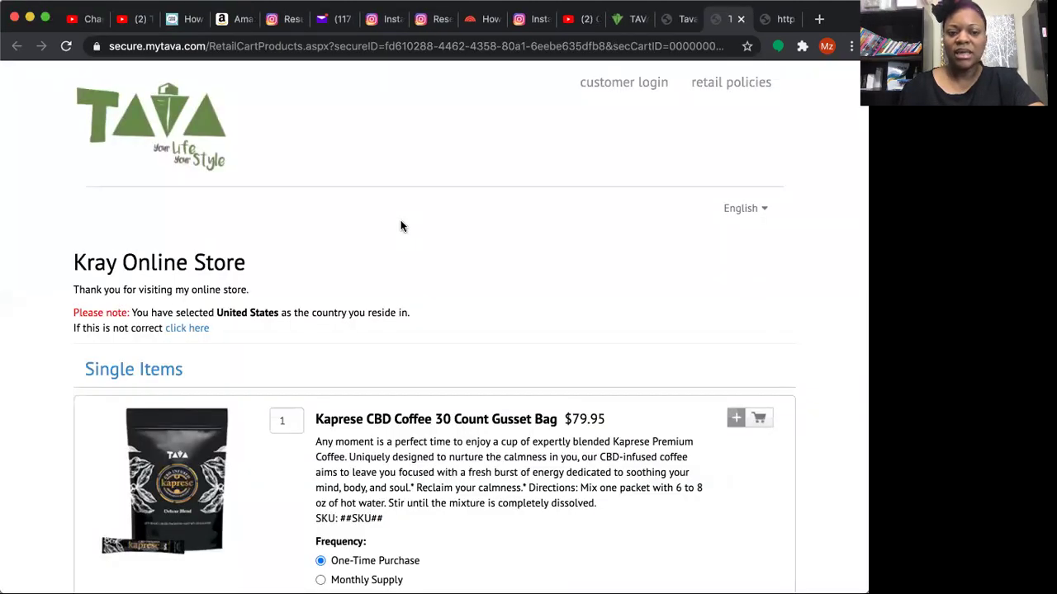
scroll(400, 221, down, 5)
scroll(401, 220, down, 10)
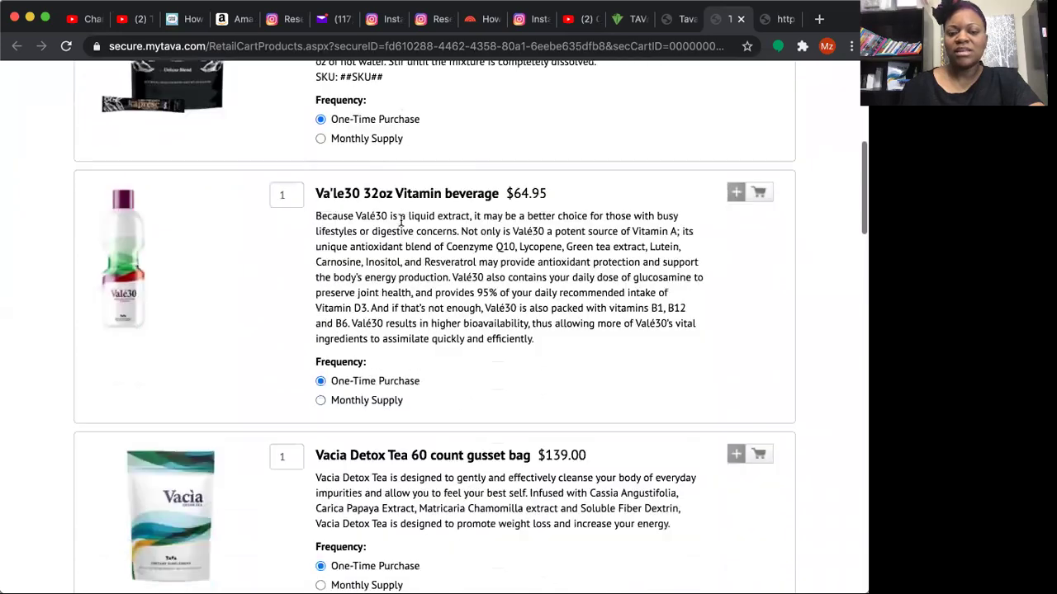
scroll(400, 213, down, 10)
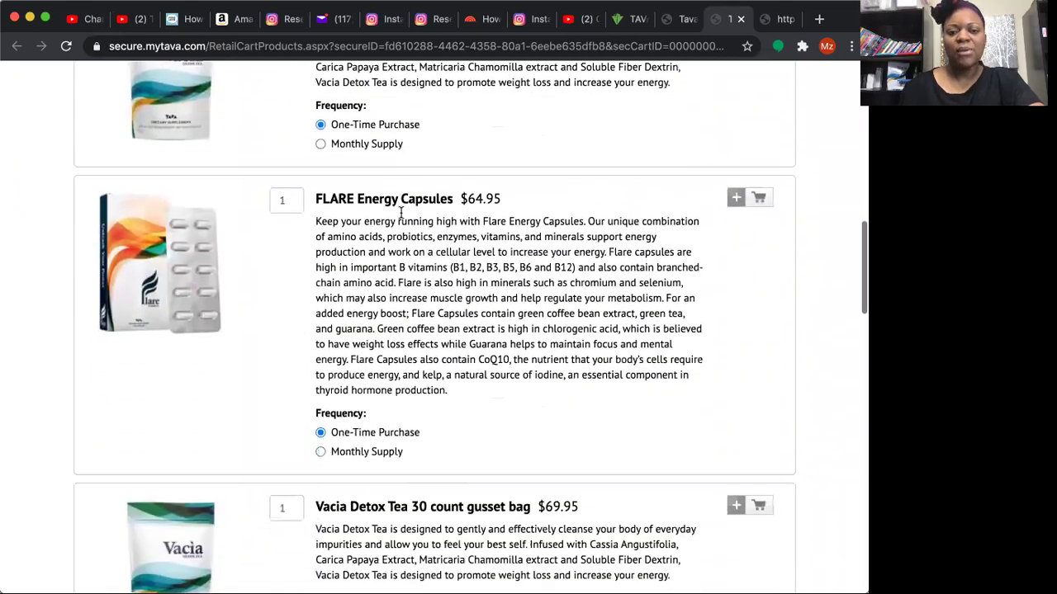
scroll(400, 213, down, 12)
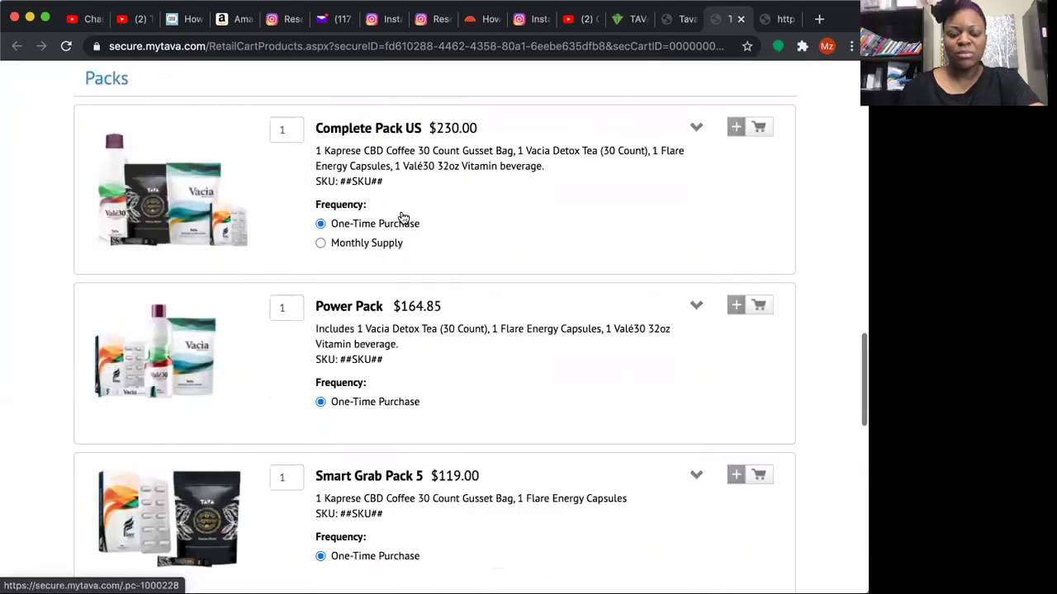
scroll(400, 213, up, 20)
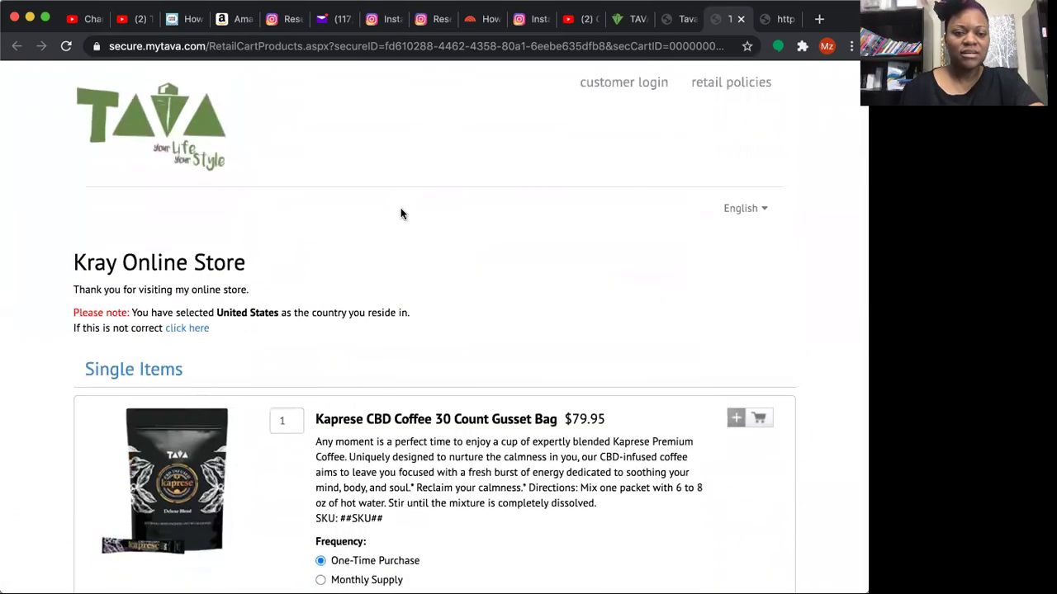
Close the store tab and the loading personal website, then view the COVID-19 announcement
click(741, 20)
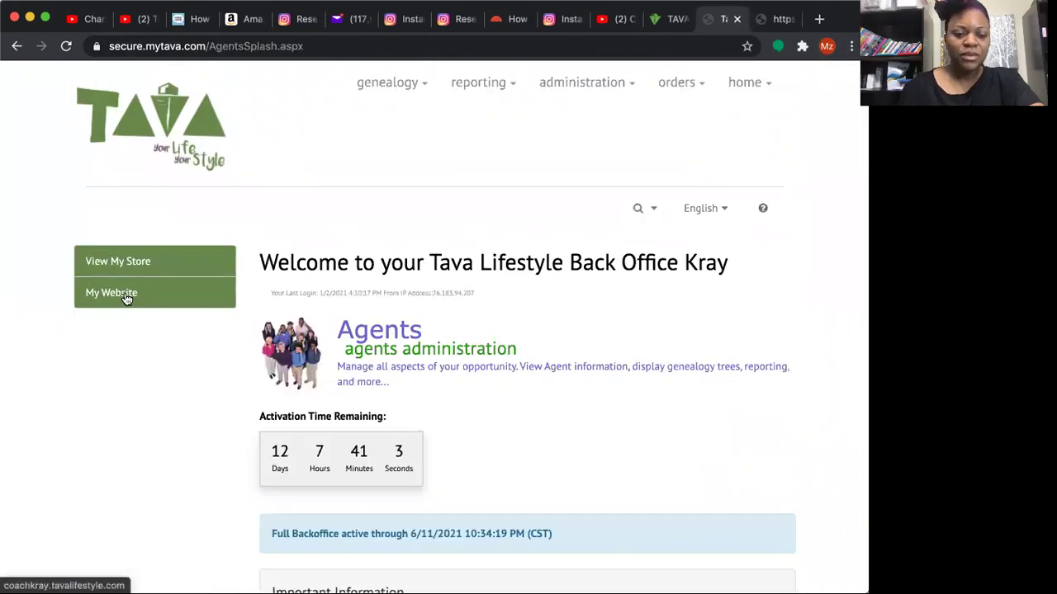
click(124, 294)
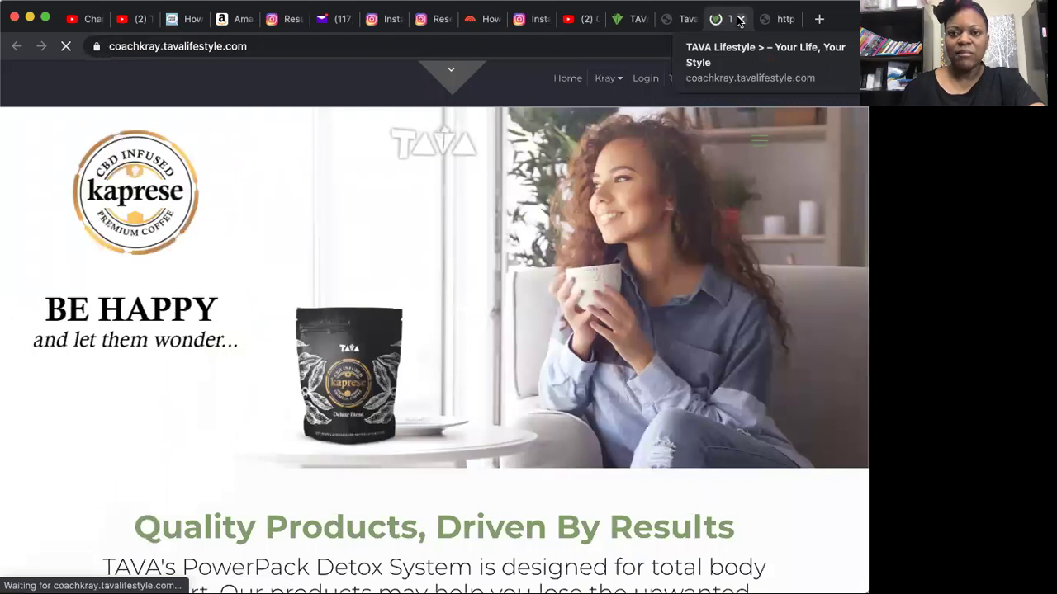
click(740, 19)
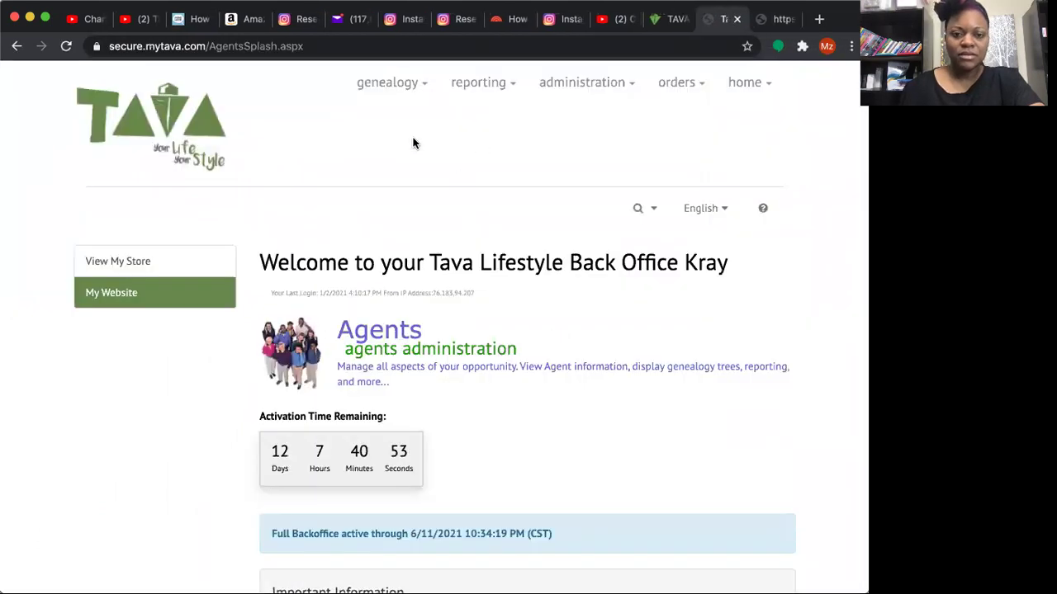
scroll(414, 143, down, 3)
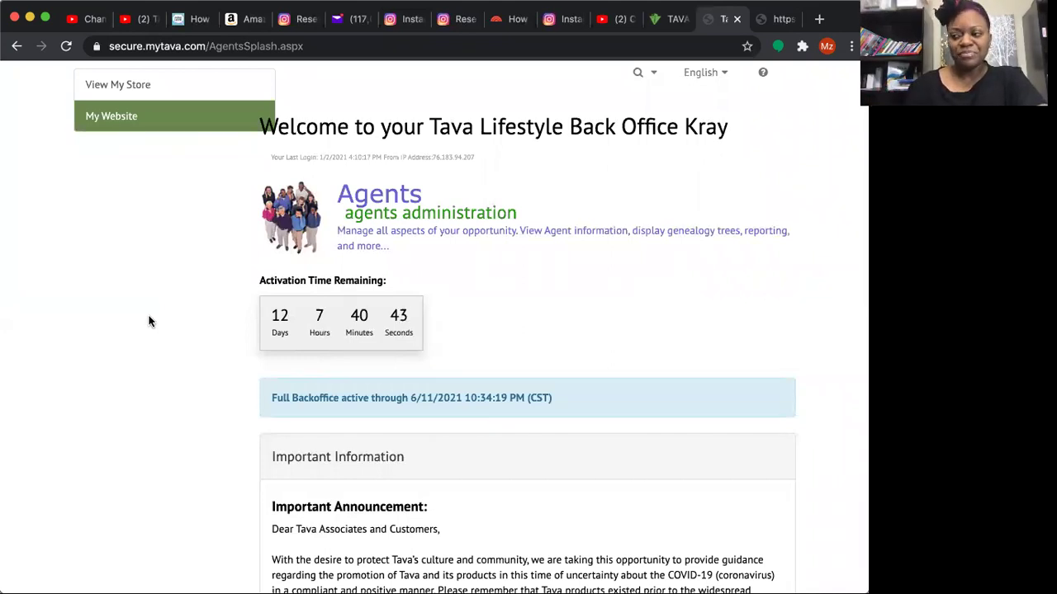
scroll(150, 321, down, 1)
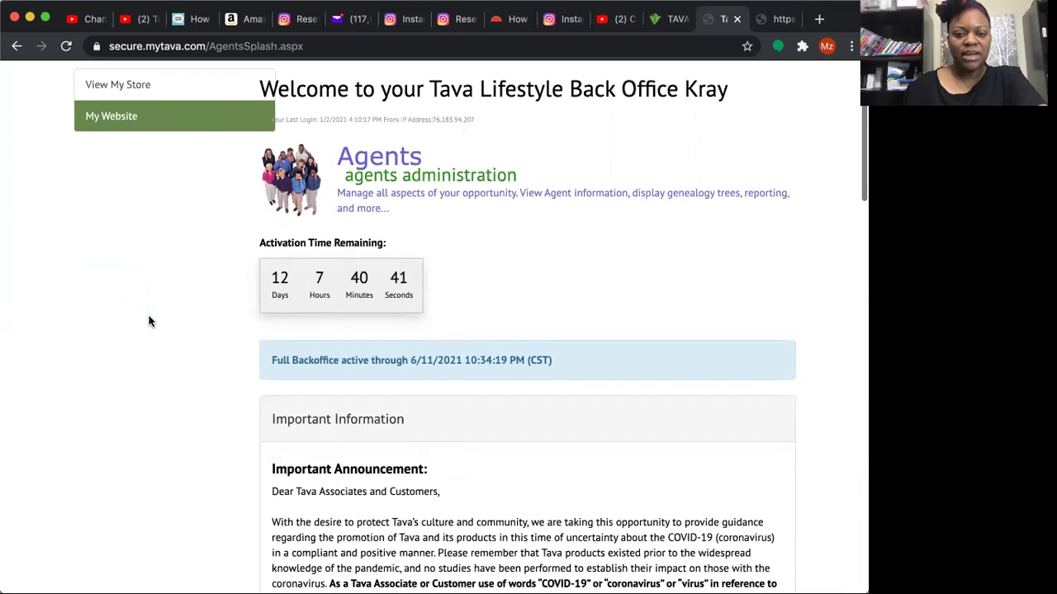
scroll(149, 321, up, 2)
scroll(150, 321, up, 1)
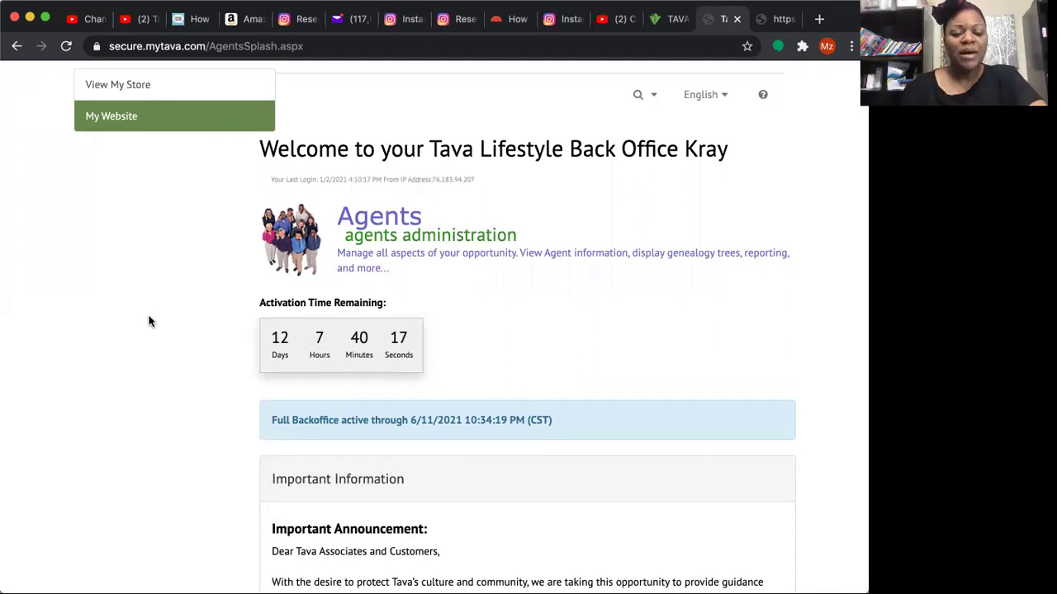
scroll(148, 321, down, 5)
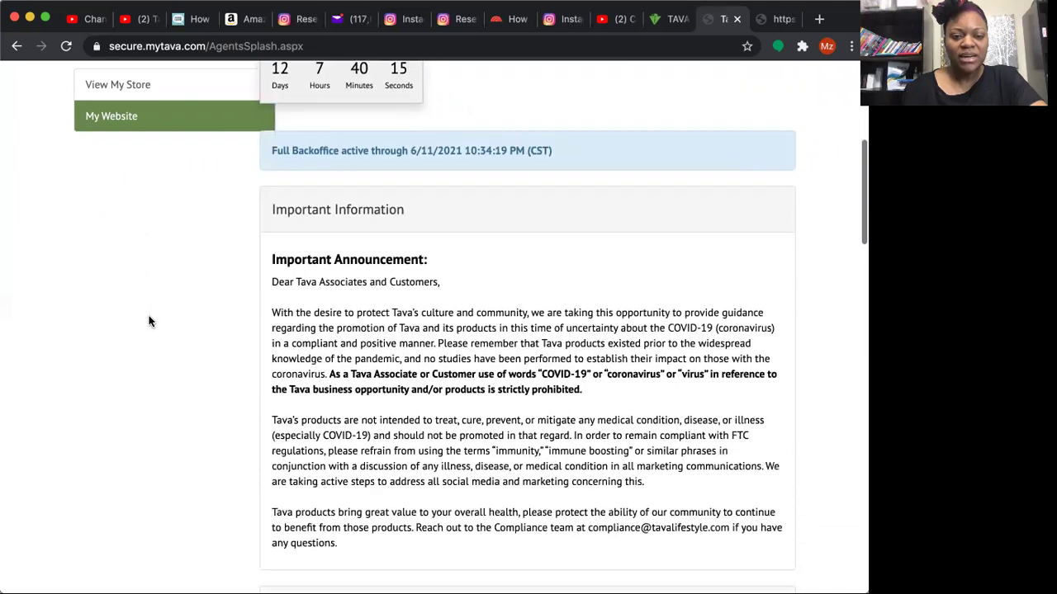
scroll(149, 321, down, 1)
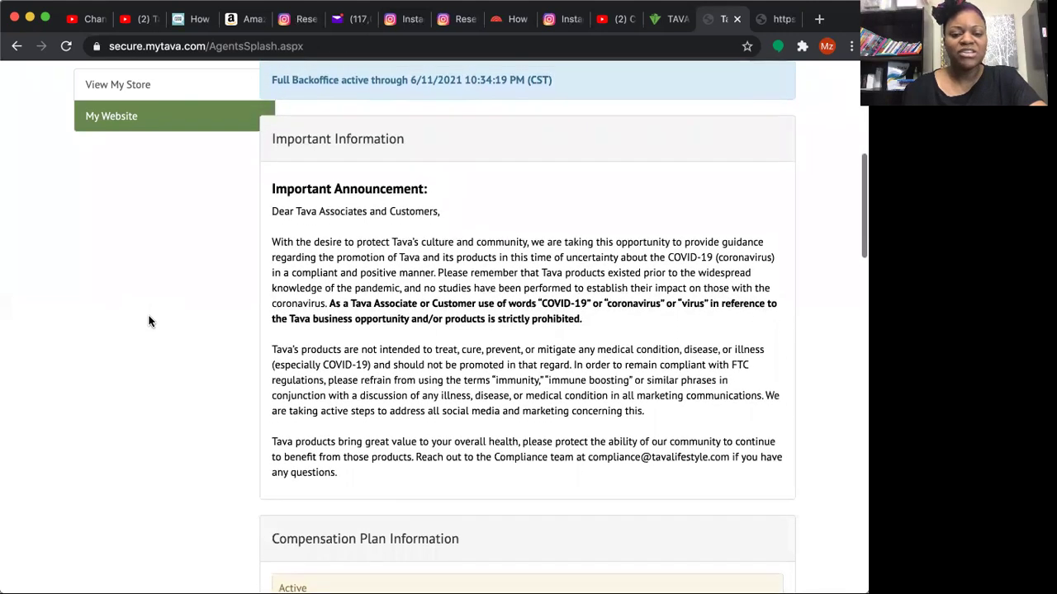
scroll(149, 321, up, 1)
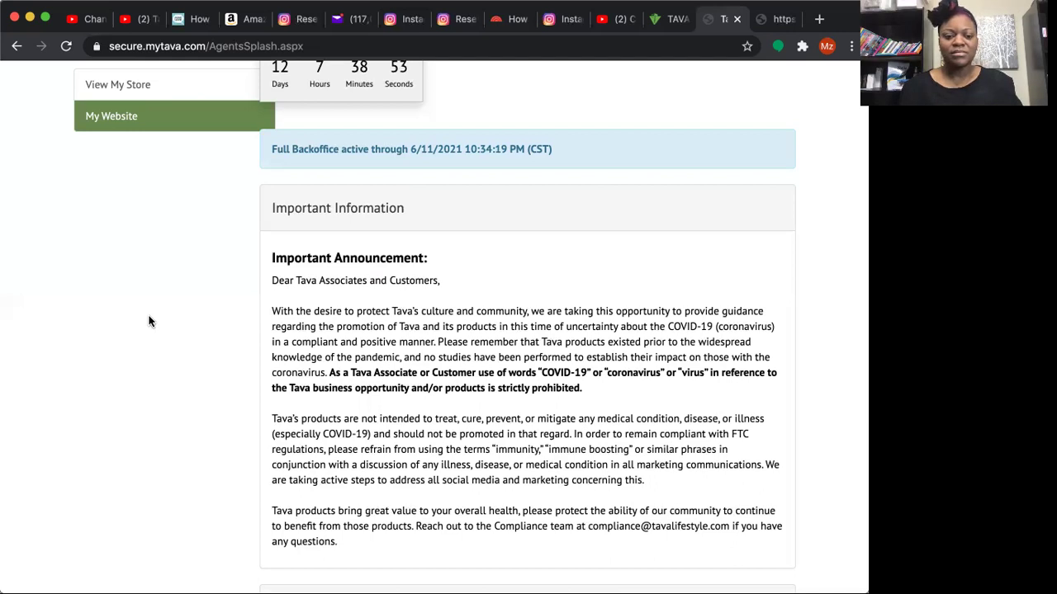
scroll(149, 321, down, 3)
scroll(150, 321, down, 5)
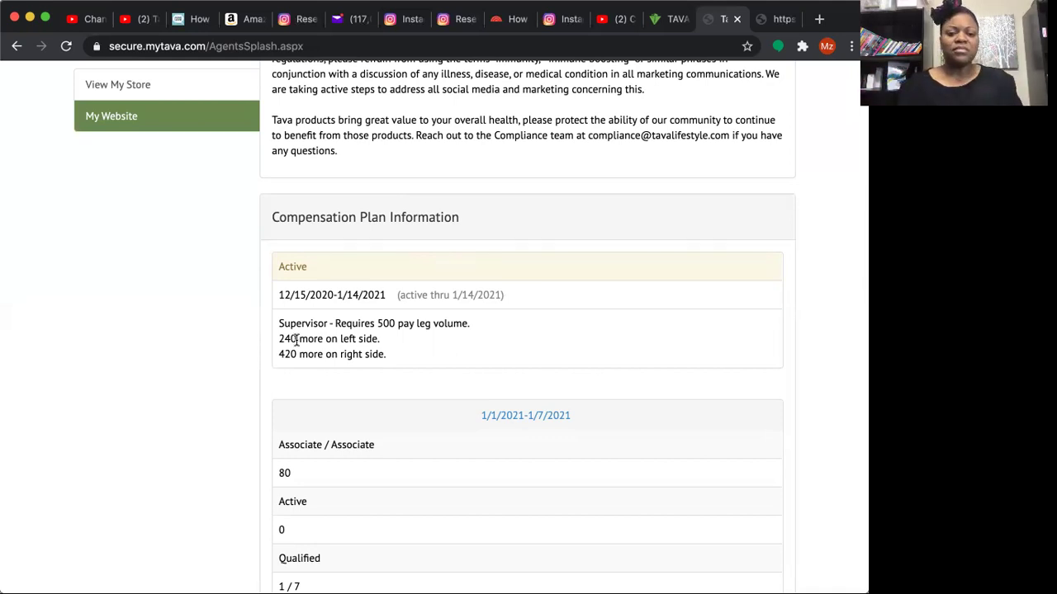
scroll(235, 378, down, 5)
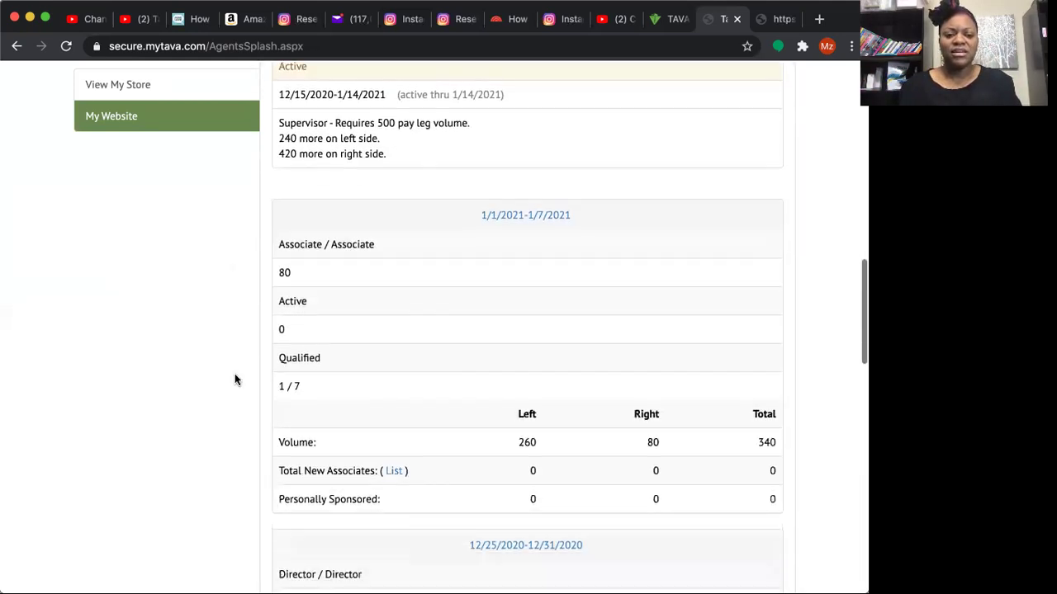
scroll(234, 375, up, 1)
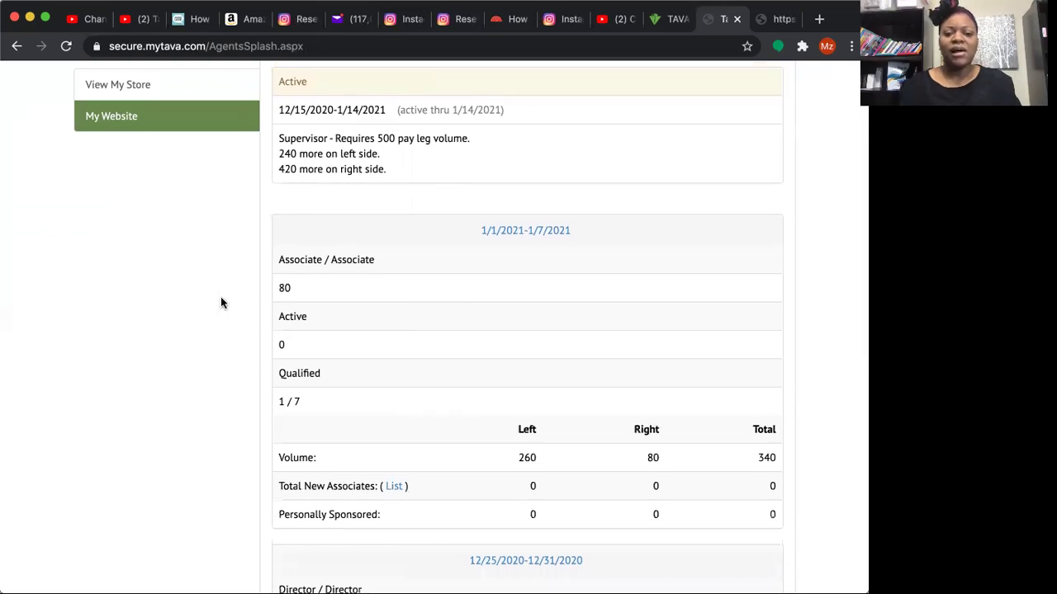
scroll(221, 302, down, 1)
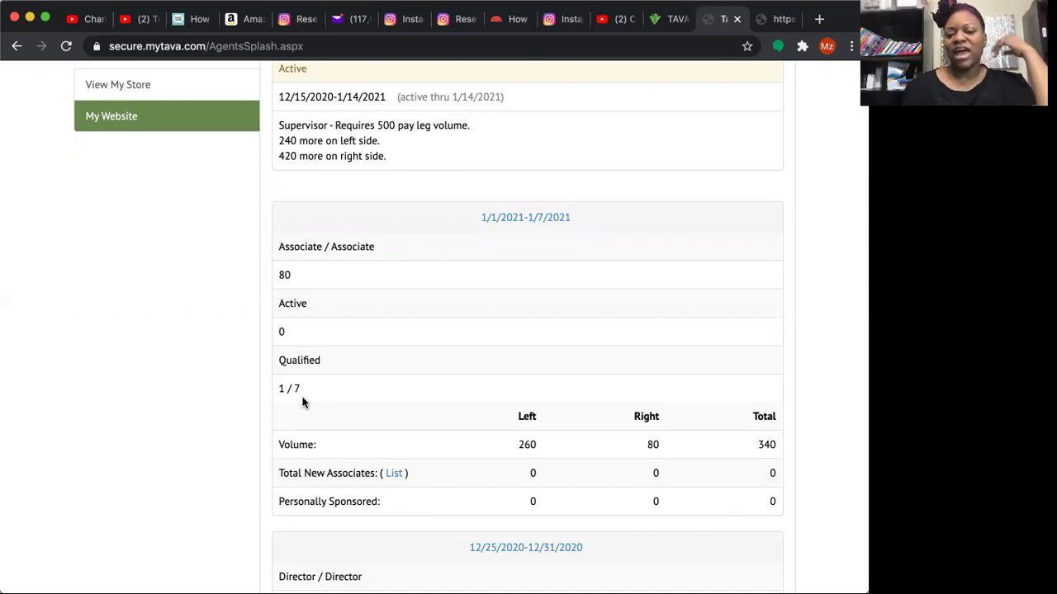
scroll(302, 402, down, 2)
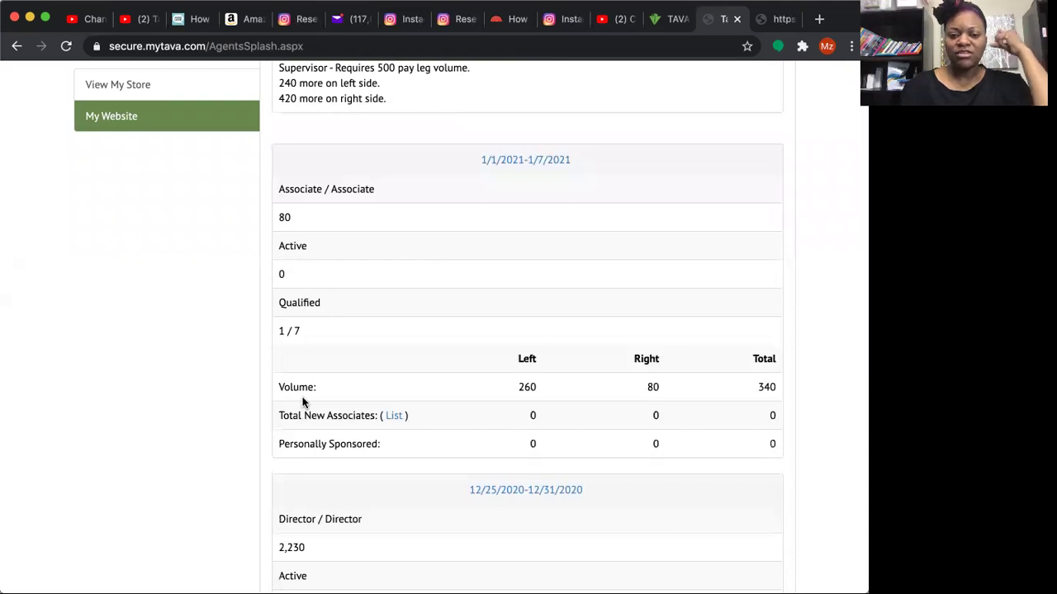
scroll(302, 402, down, 2)
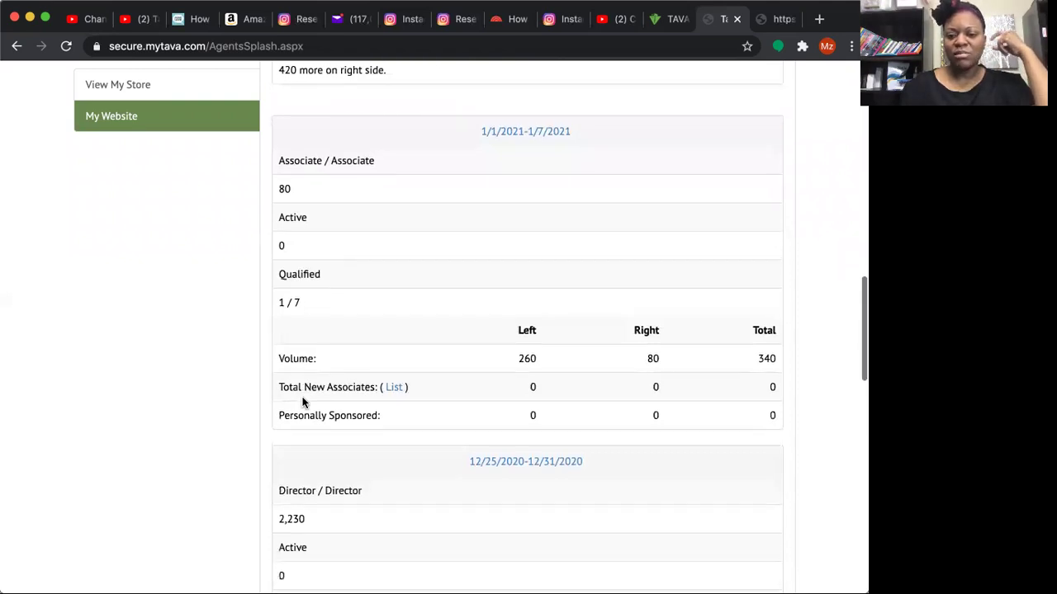
scroll(303, 402, down, 2)
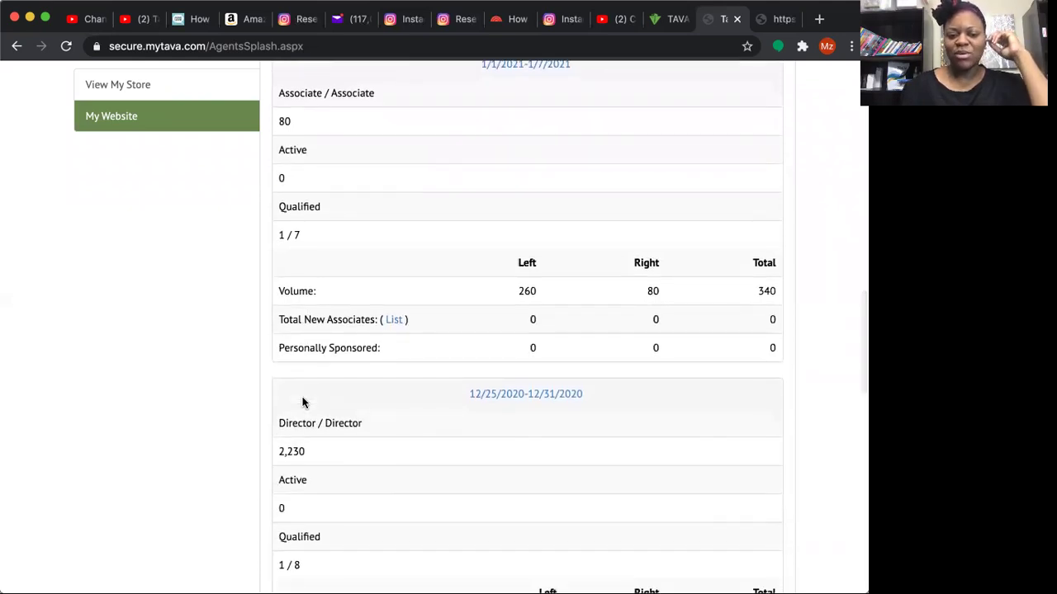
scroll(302, 402, down, 2)
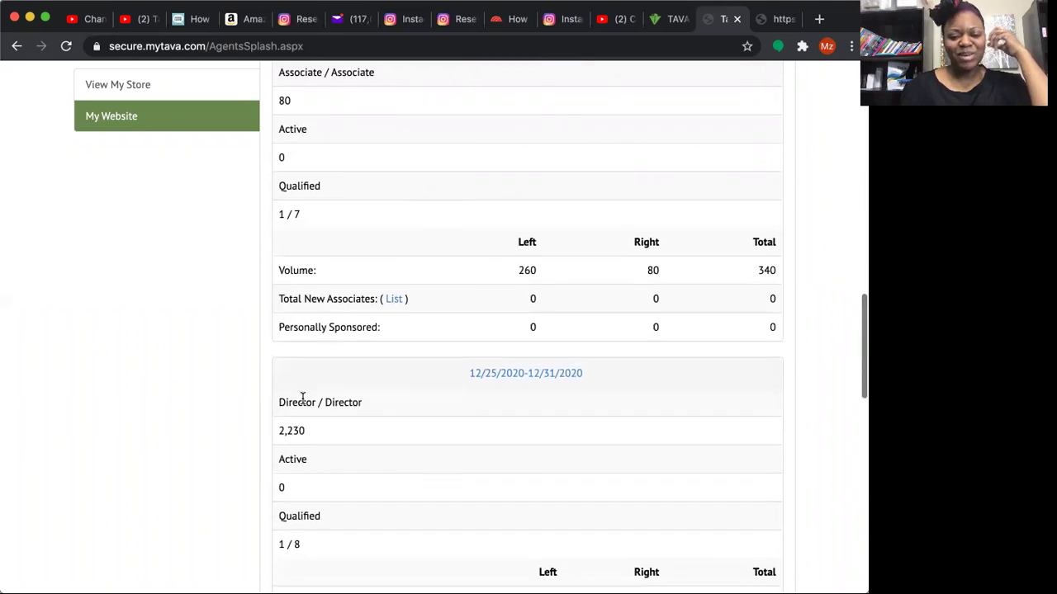
scroll(302, 403, down, 1)
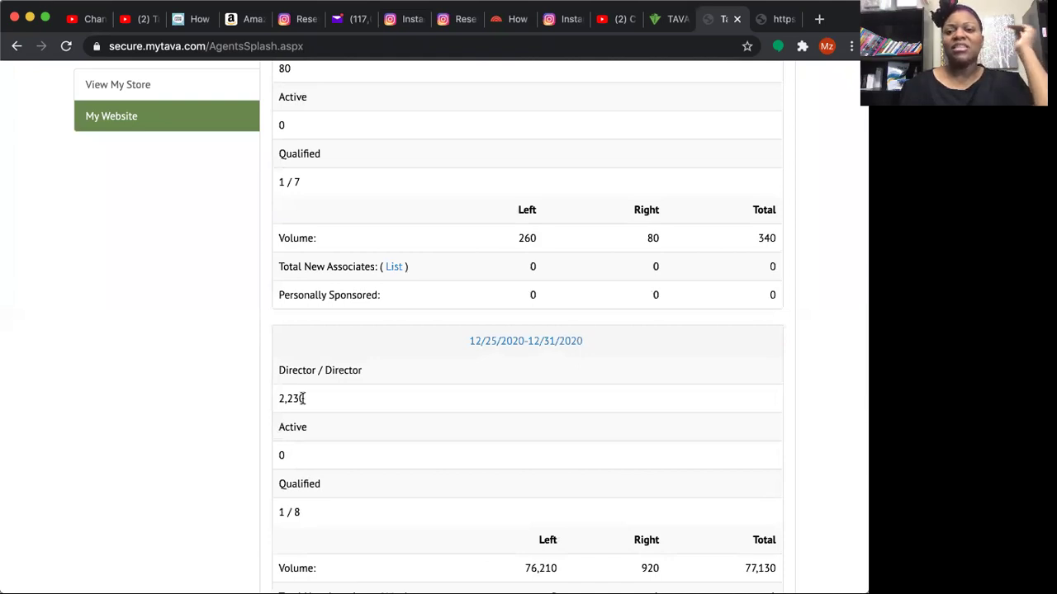
scroll(303, 399, up, 1)
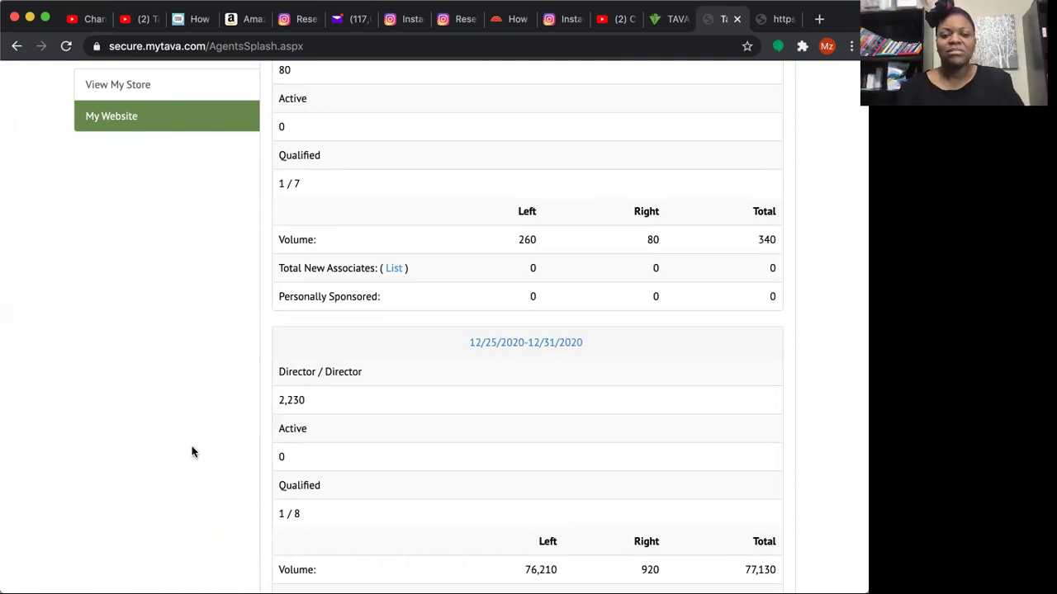
Review the Volume History table, including its Right Volume, Left Total and Right Total columns
scroll(192, 452, down, 2)
scroll(191, 451, down, 2)
scroll(191, 451, down, 2)
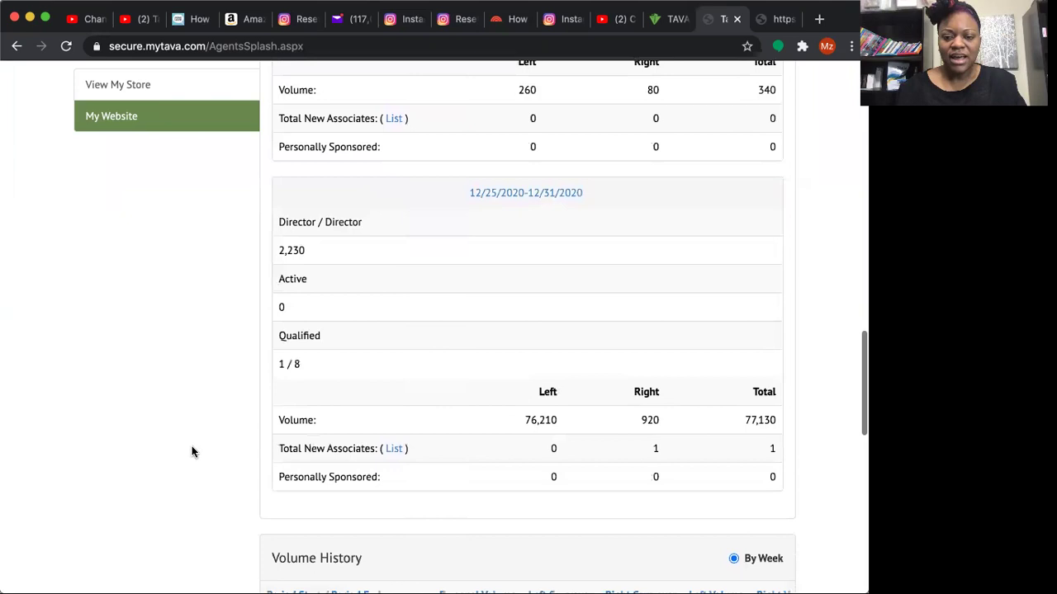
scroll(192, 452, down, 3)
scroll(191, 452, down, 5)
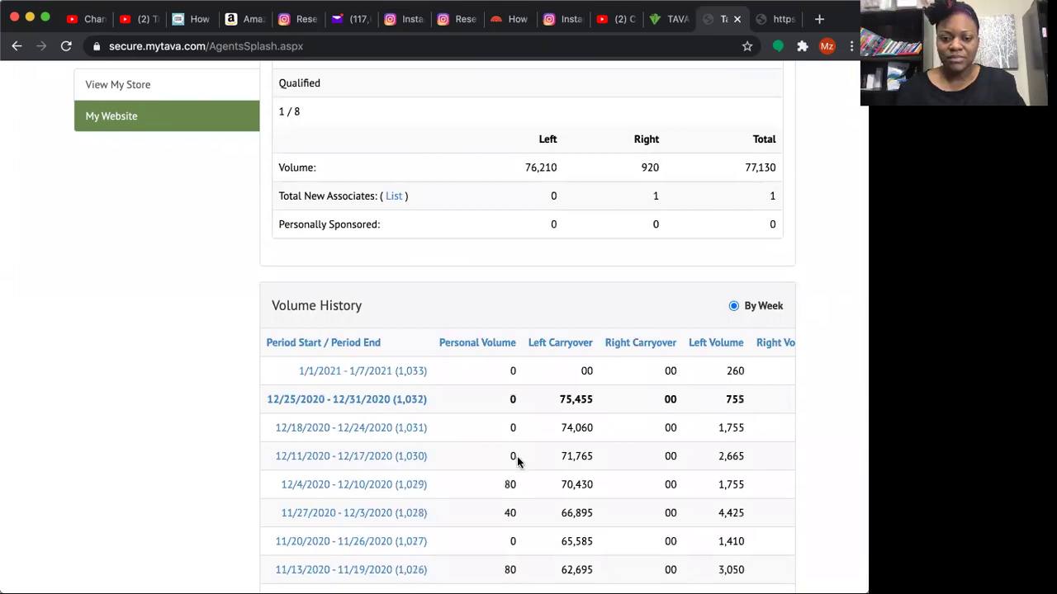
scroll(516, 456, right, 4)
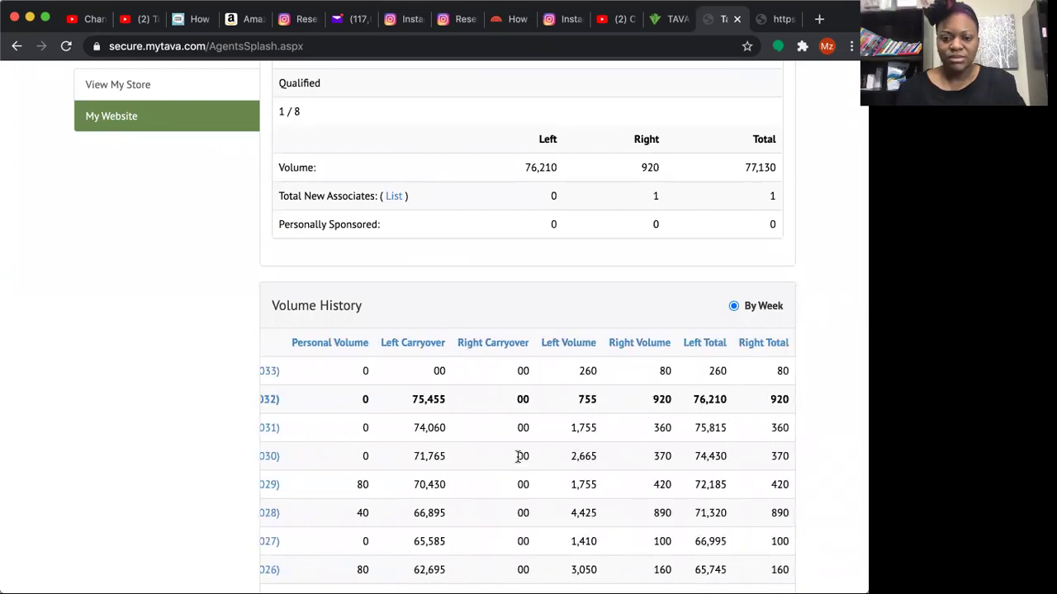
scroll(516, 457, left, 4)
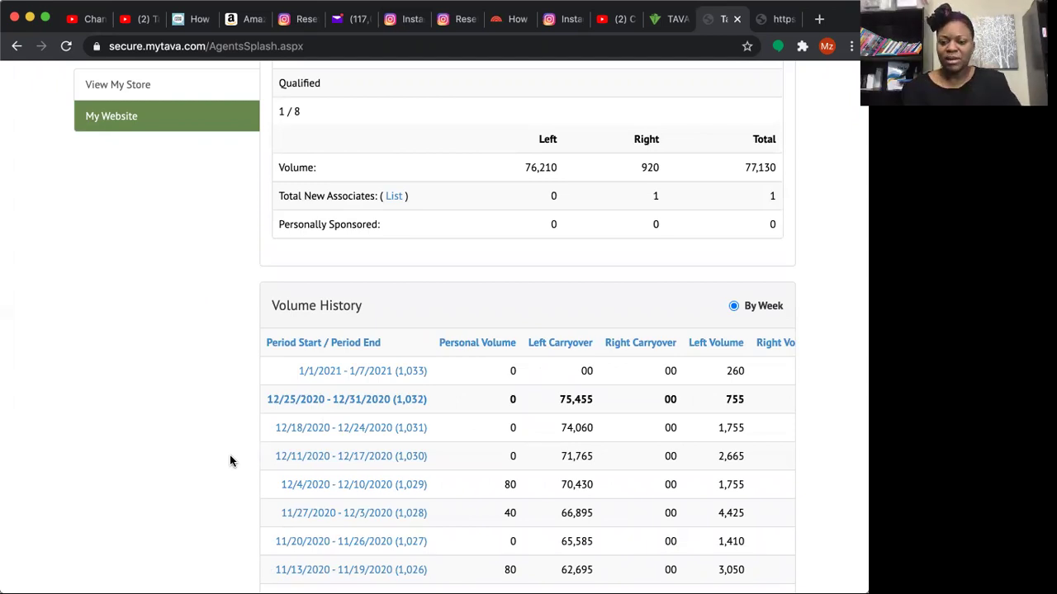
scroll(487, 484, right, 1)
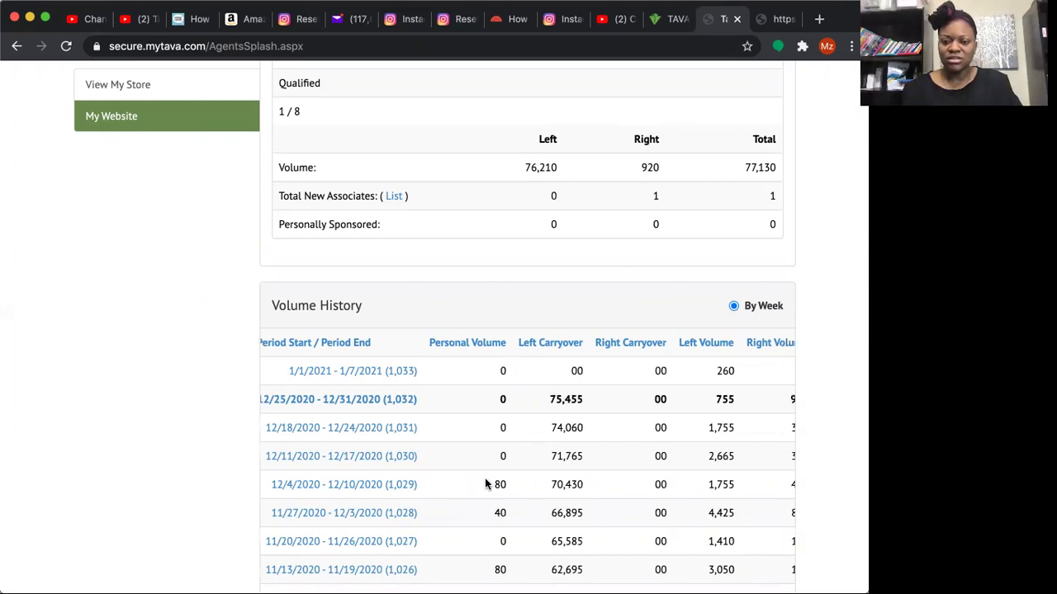
scroll(486, 483, right, 3)
scroll(485, 484, left, 4)
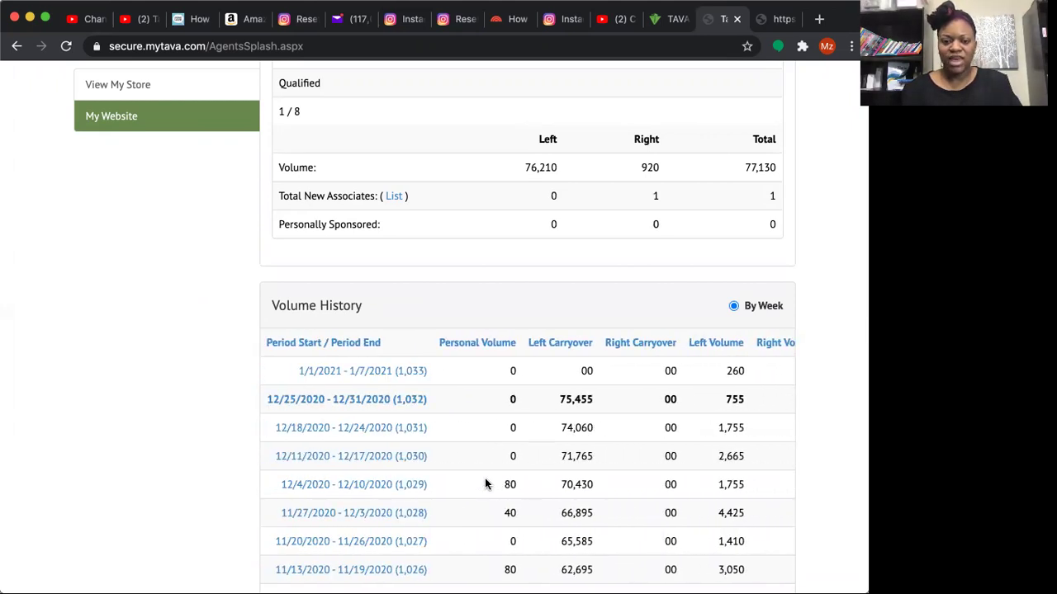
scroll(485, 484, down, 2)
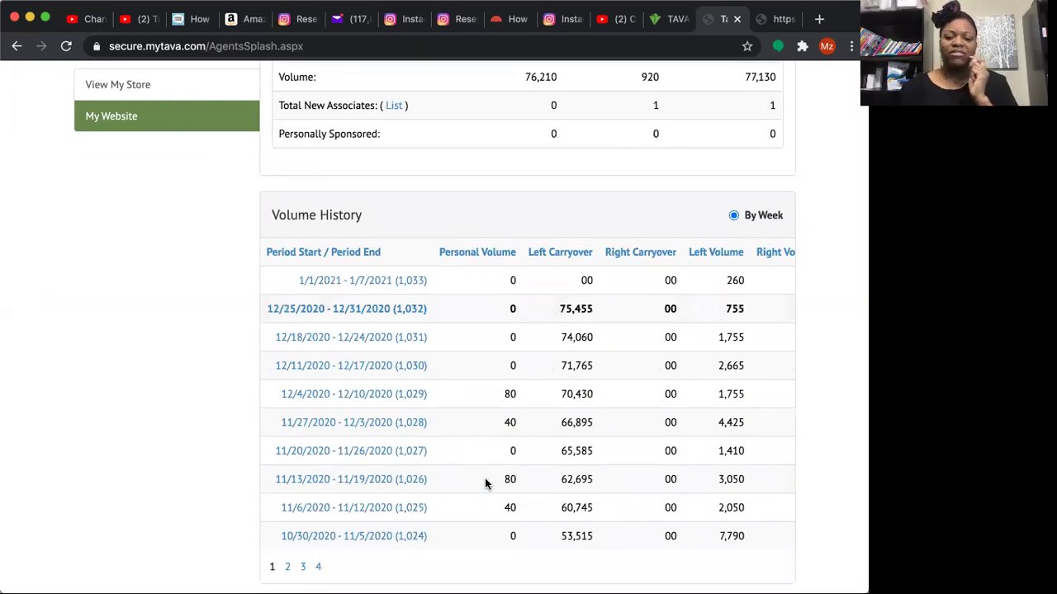
Check the Personally Sponsored Downline, then go back to the top of the welcome page
scroll(484, 483, down, 2)
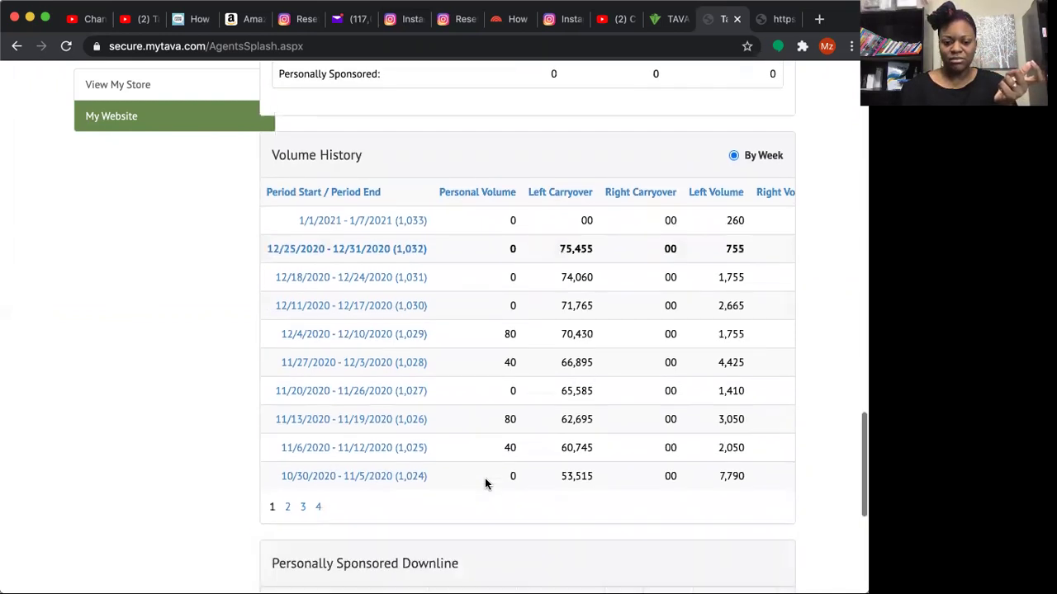
scroll(485, 483, up, 1)
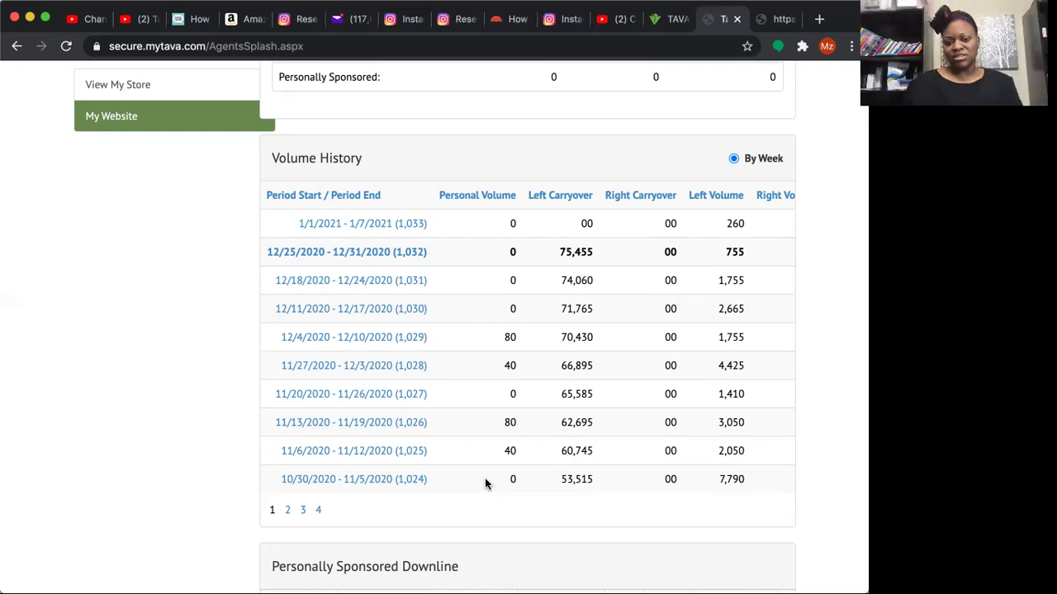
scroll(486, 484, down, 1)
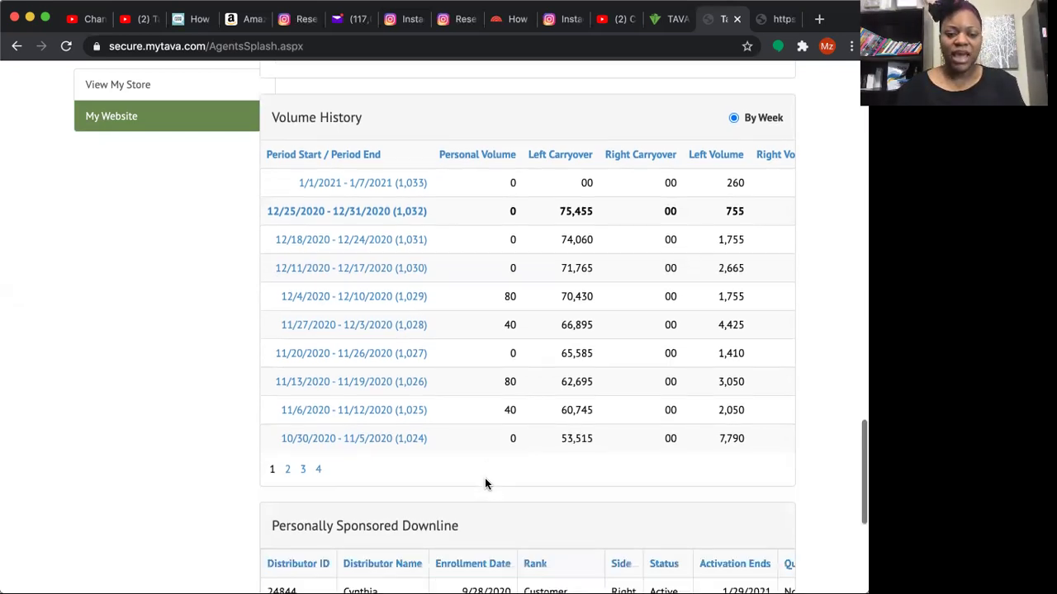
scroll(485, 484, down, 1)
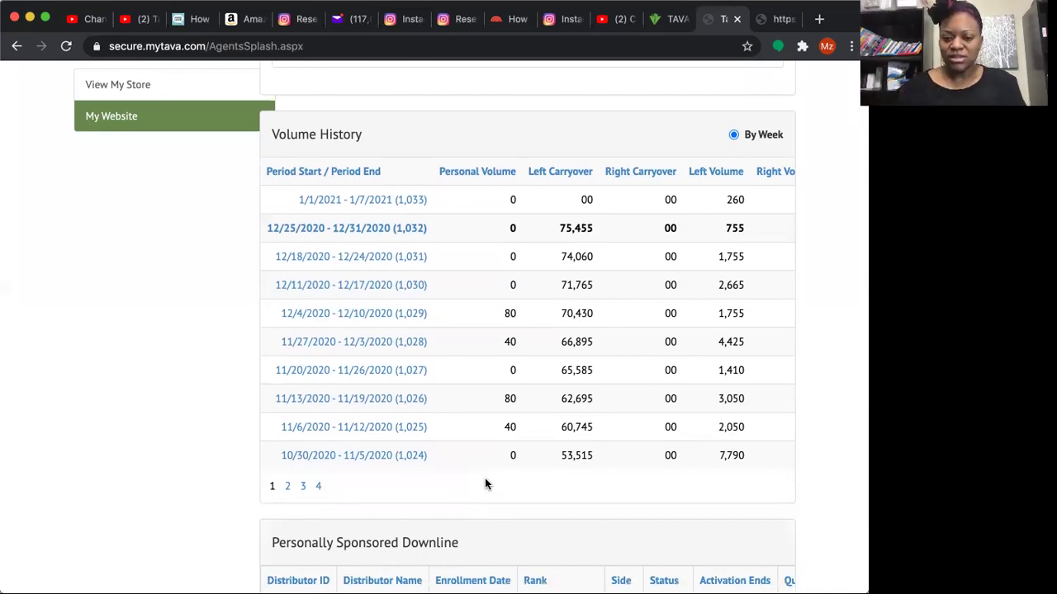
scroll(485, 484, up, 10)
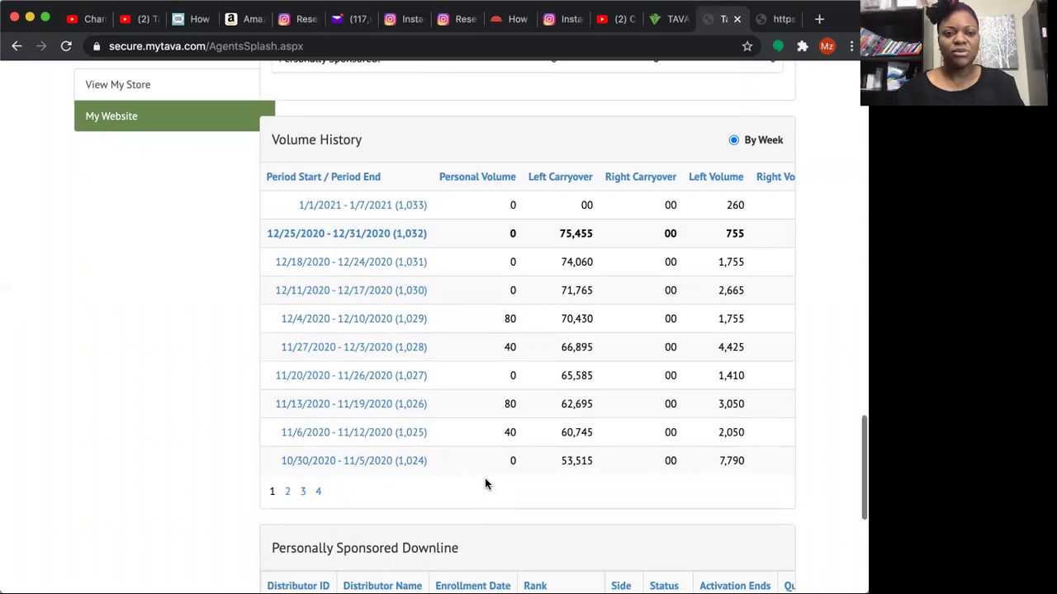
scroll(484, 485, up, 10)
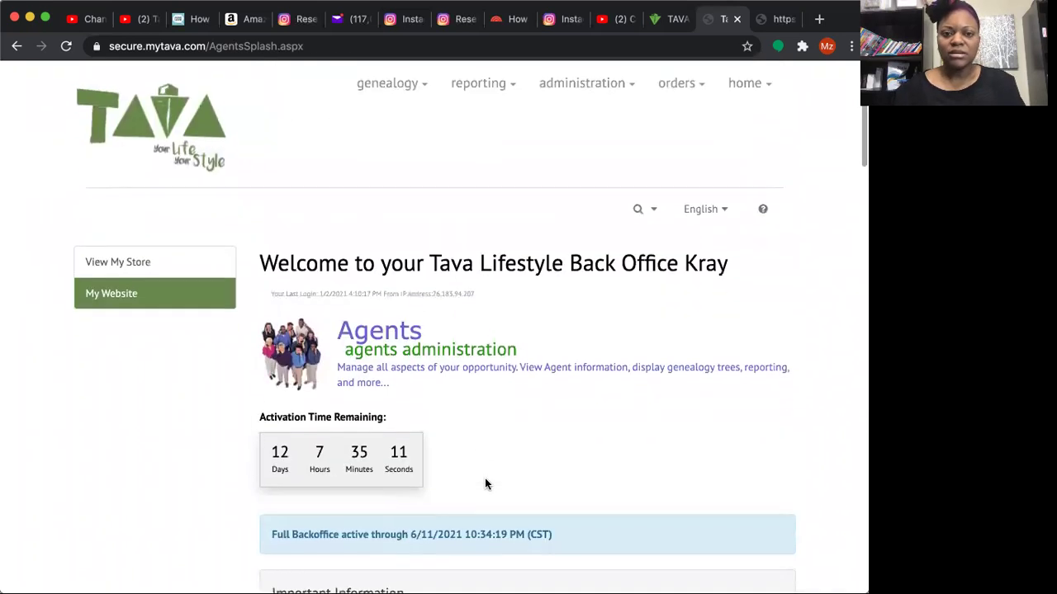
Look through the genealogy and reporting menus, then show the administration menu
click(409, 90)
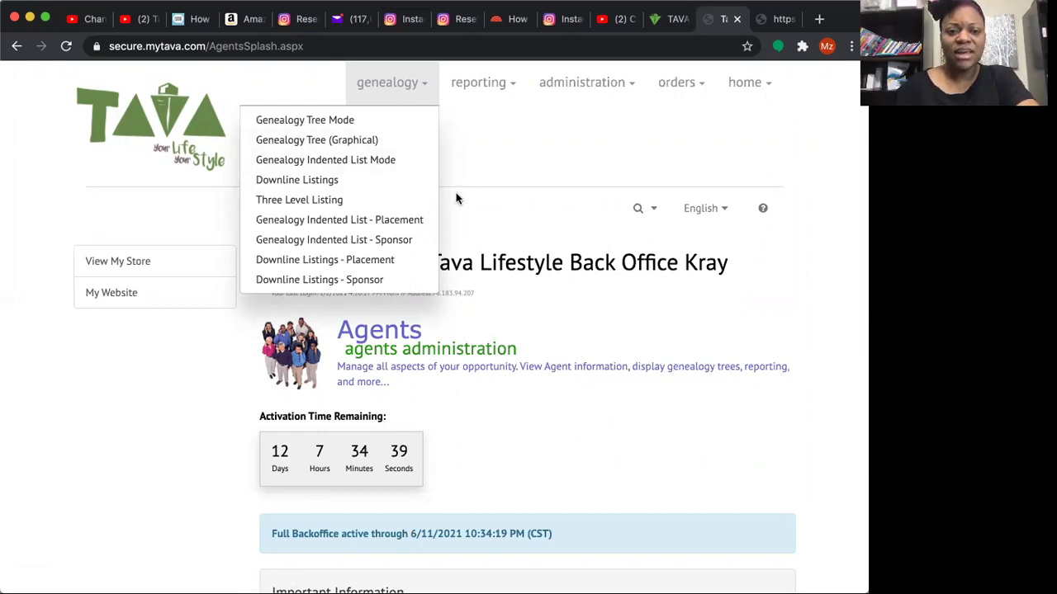
click(467, 91)
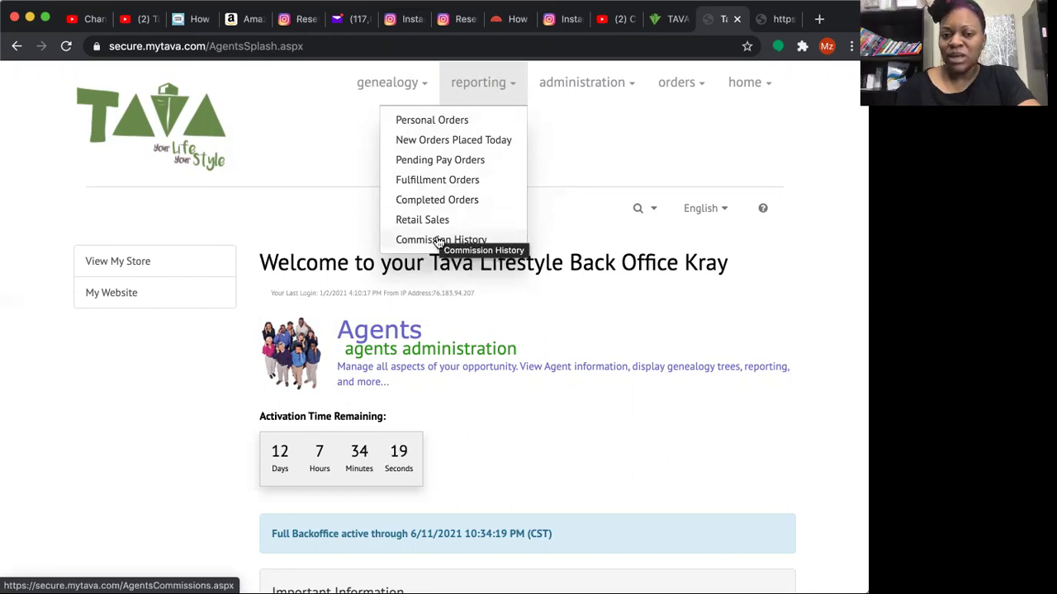
click(579, 90)
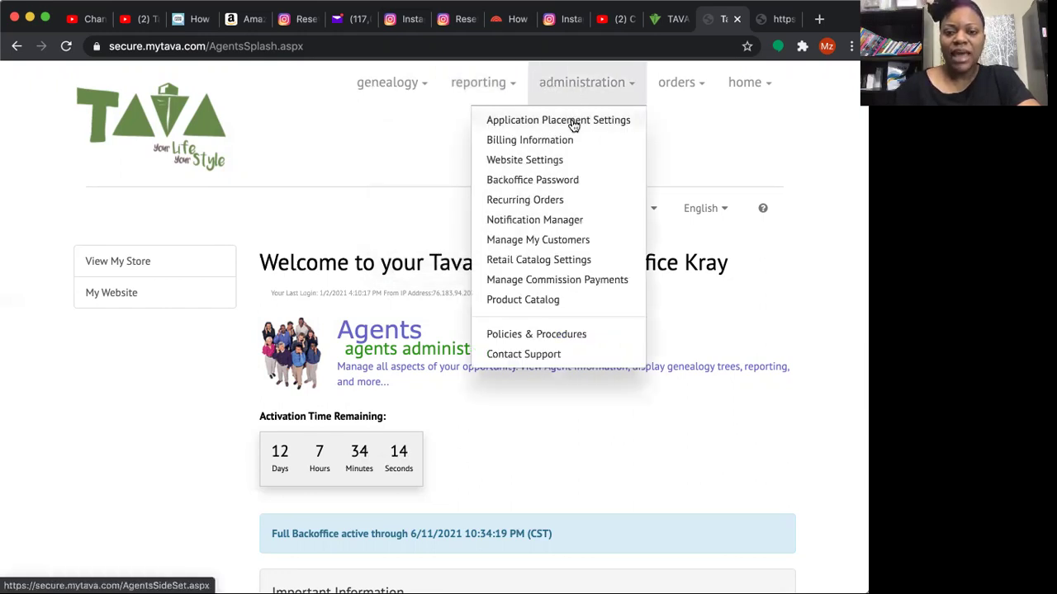
View Application Placement Settings, where new applicants go on the Outer Right Leg
click(573, 121)
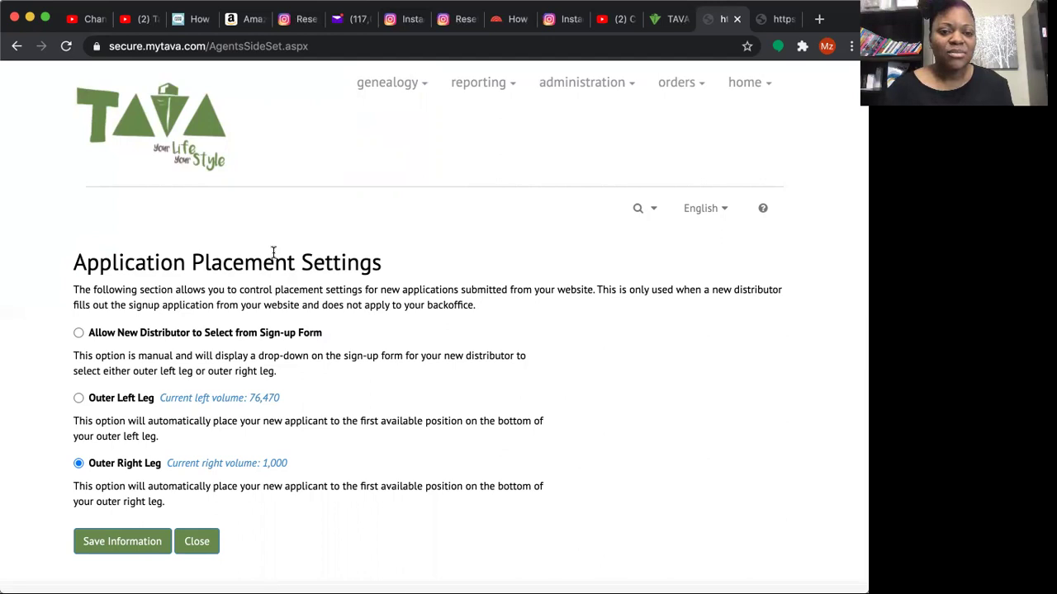
click(589, 88)
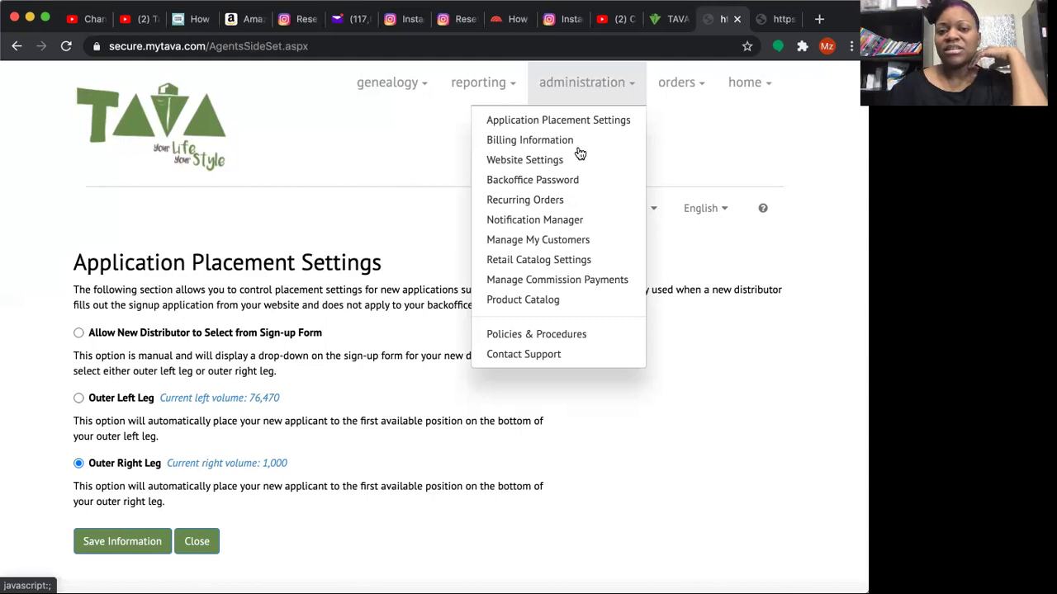
Review Recurring Orders: the Full Backoffice service and the 10th-of-the-month order due 1/10/2021
click(573, 203)
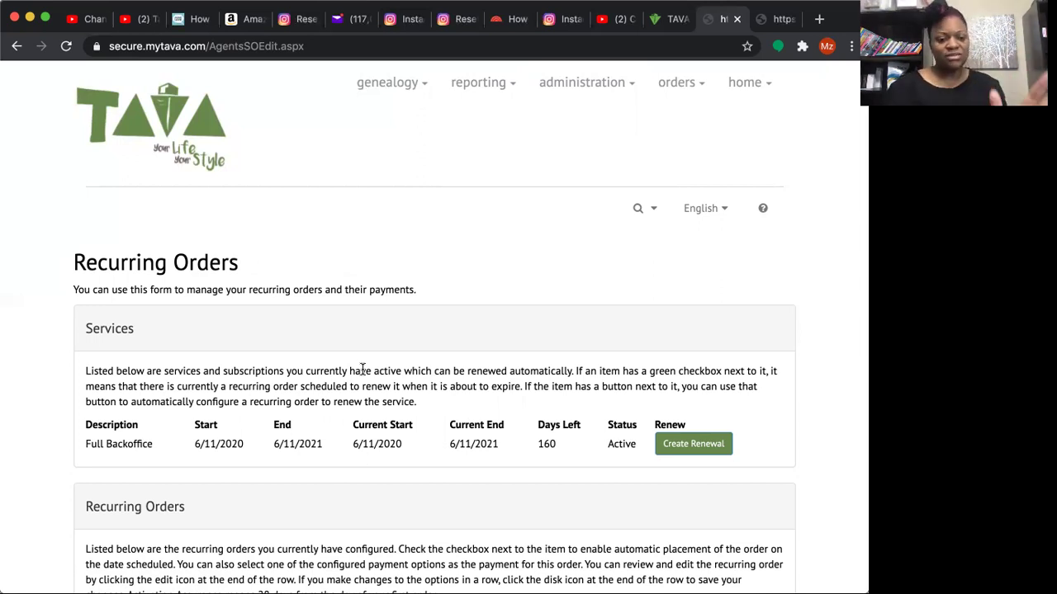
scroll(362, 369, down, 2)
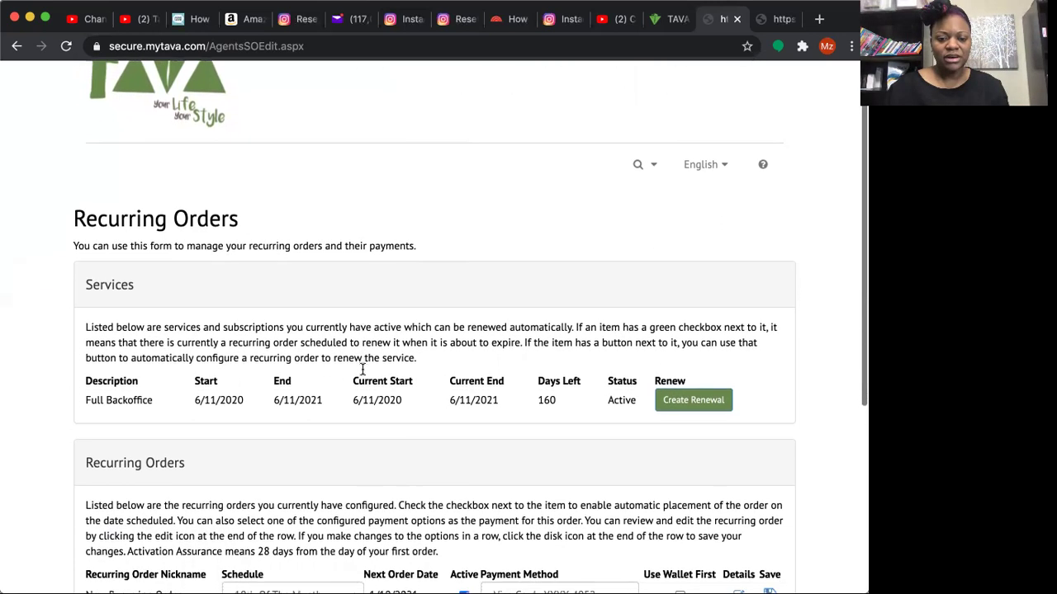
scroll(361, 369, down, 4)
scroll(362, 369, down, 1)
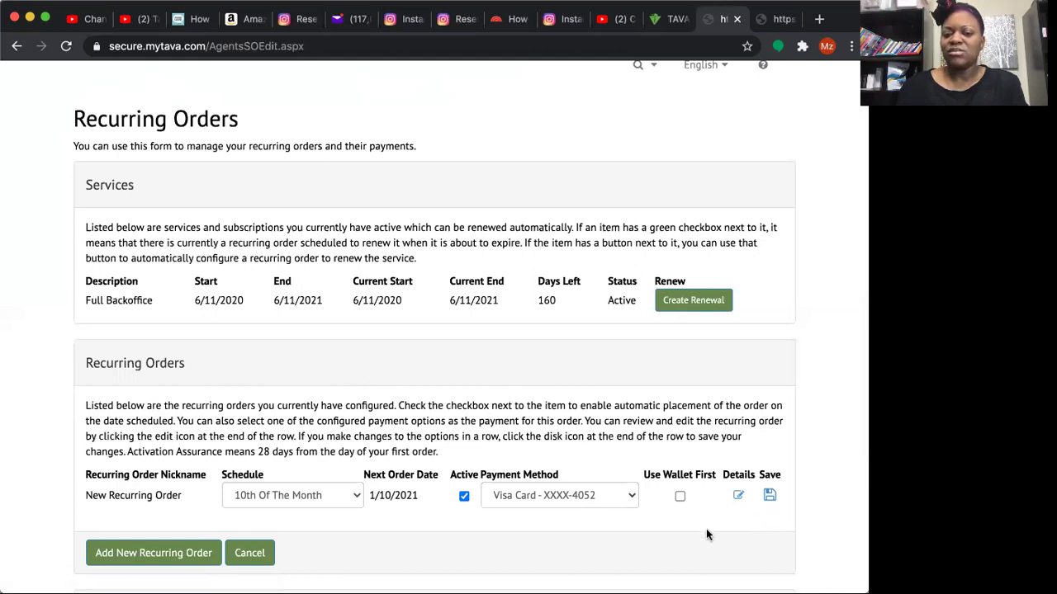
scroll(644, 397, up, 4)
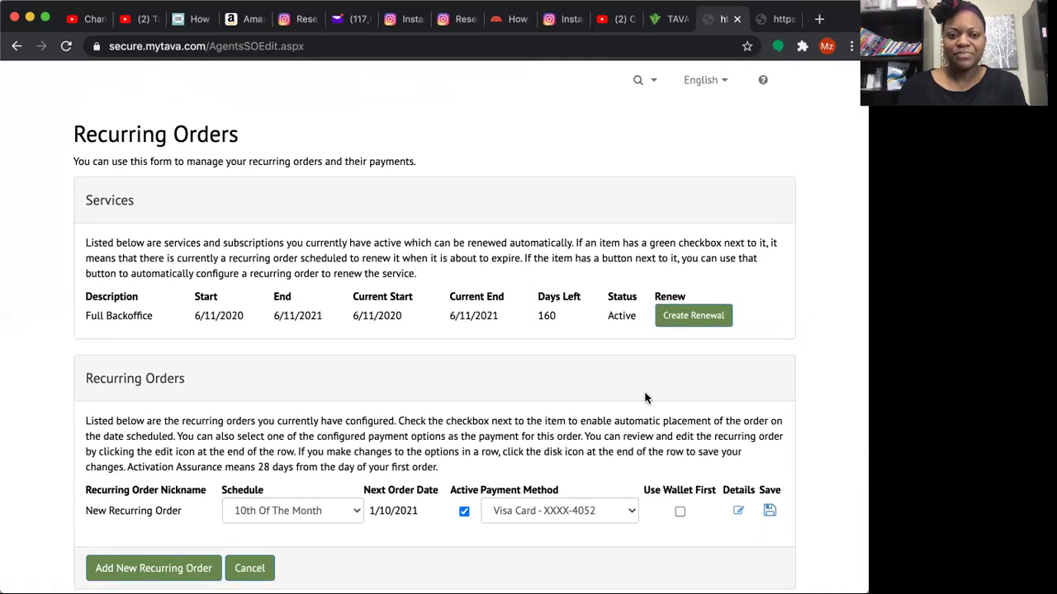
click(590, 91)
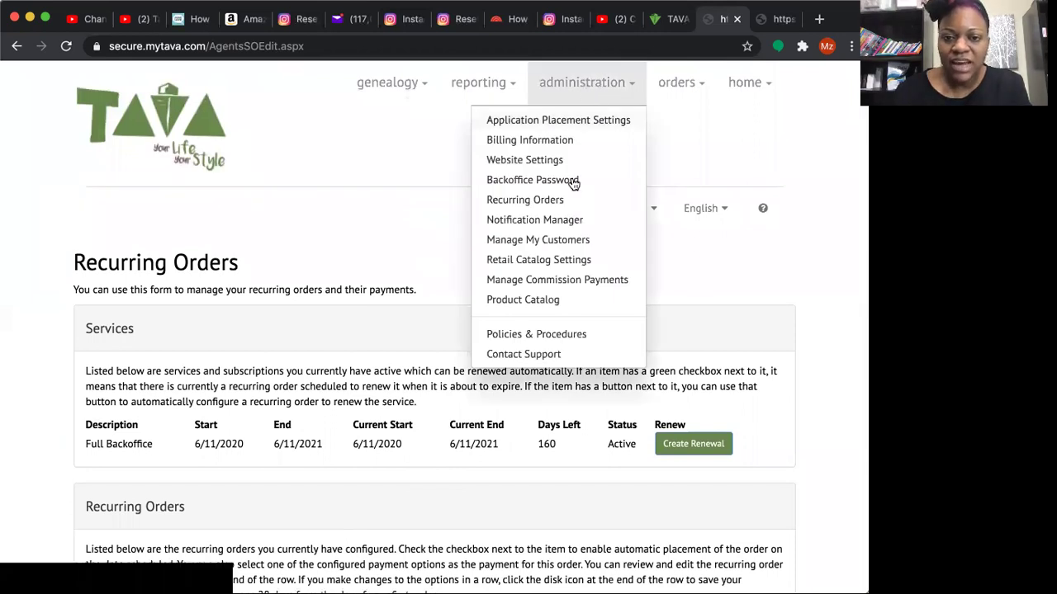
View Notification Manager's category types such as Commissions, Customers, Enrollment and Orders
click(563, 222)
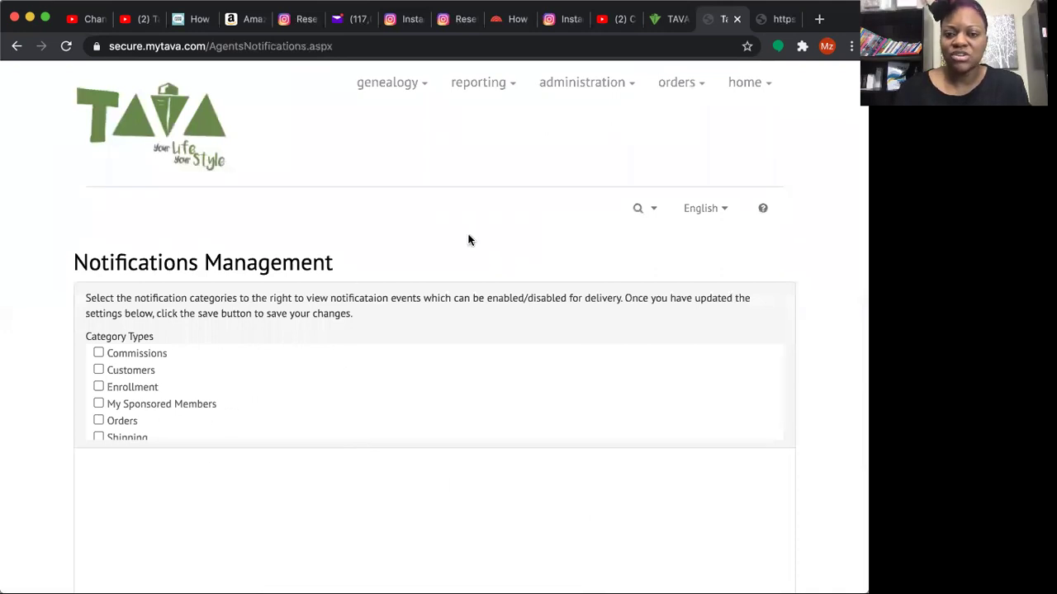
click(596, 93)
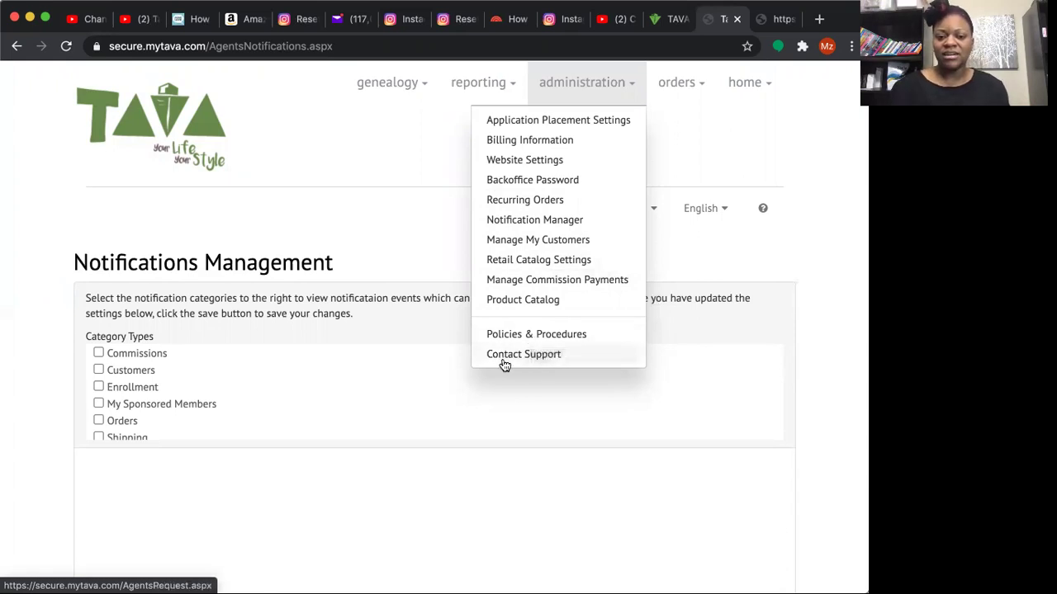
Check the orders menu, then bring up the Home and Log Out options
click(671, 86)
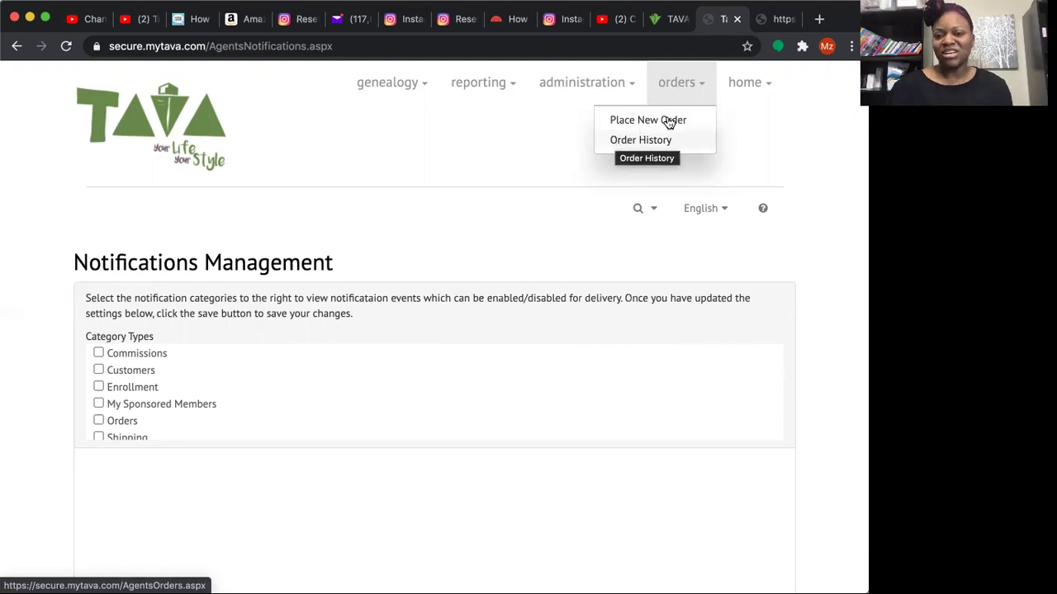
click(744, 86)
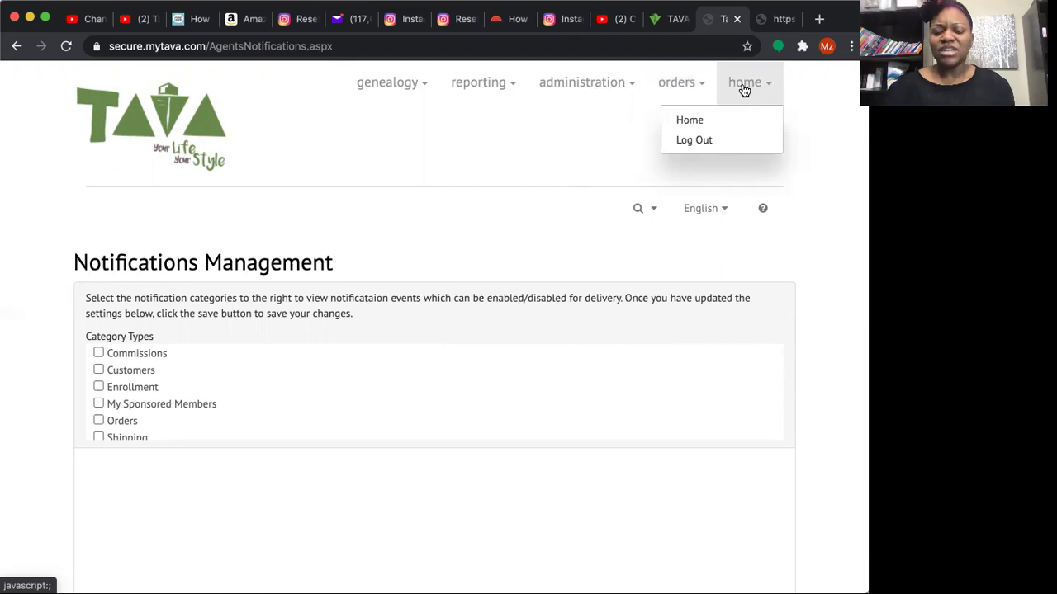
click(591, 136)
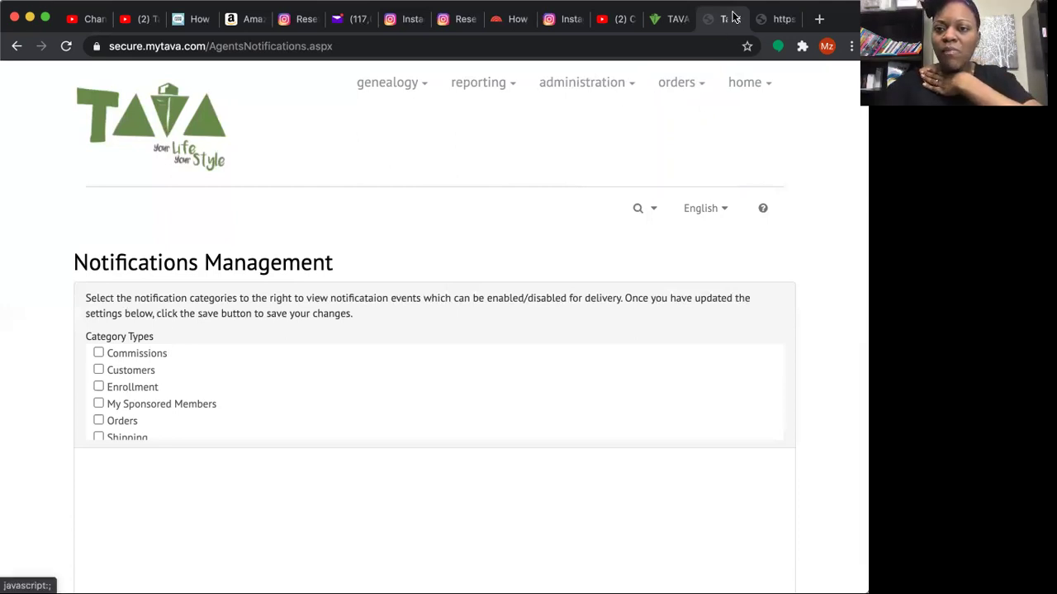
click(747, 86)
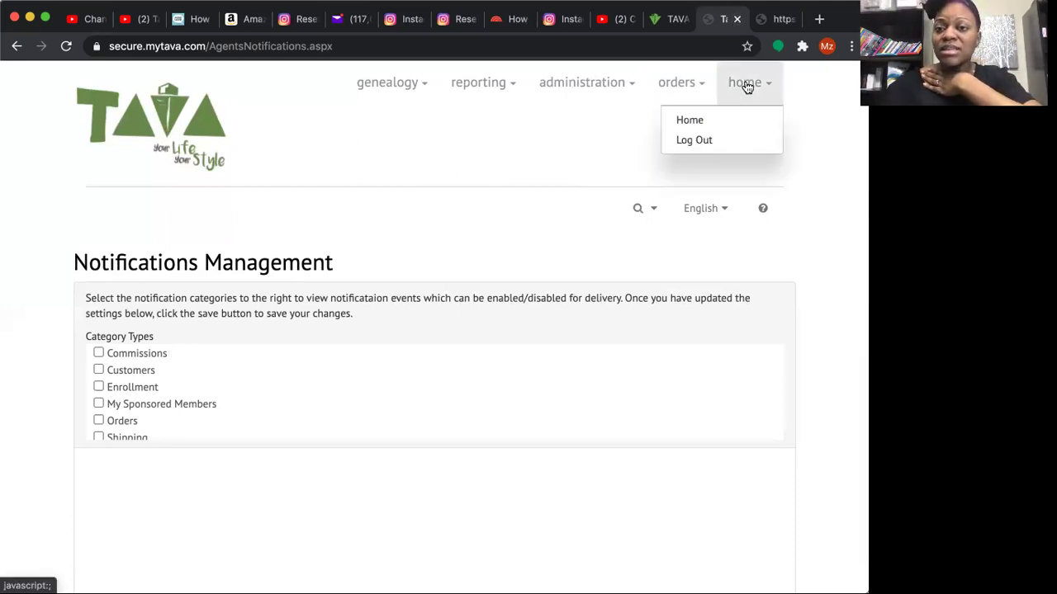
Log out of the back office and close its tab
click(715, 149)
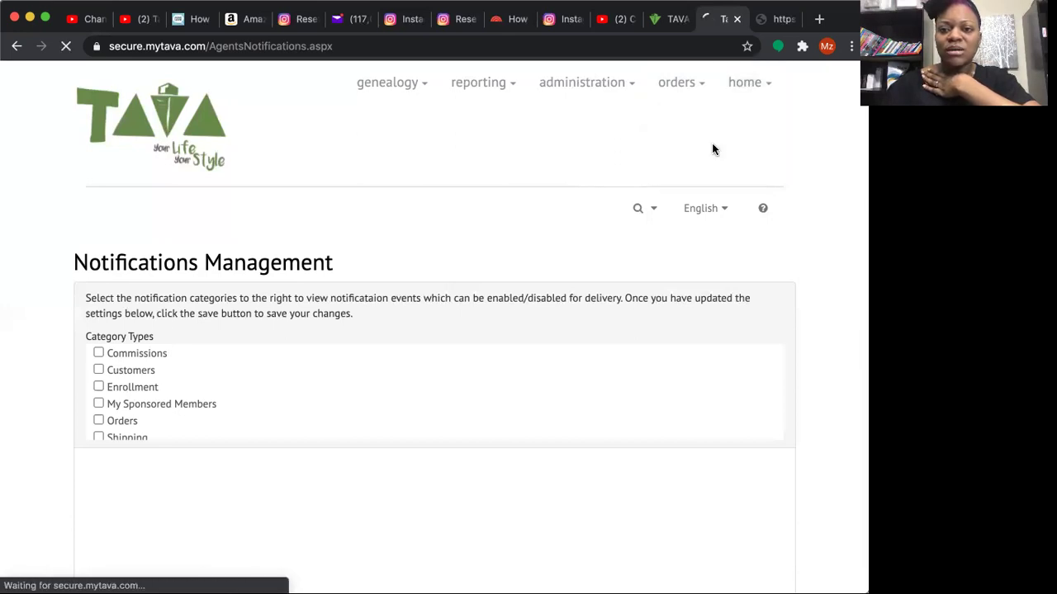
click(738, 20)
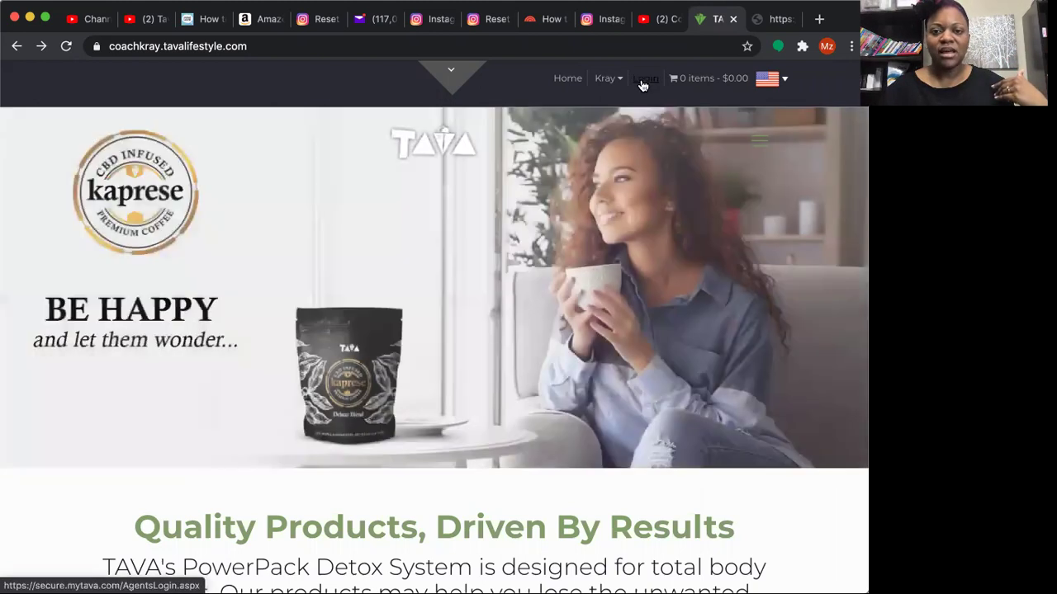
Open the Tava Backoffice Login page in a new tab from the site header's Login link
click(642, 82)
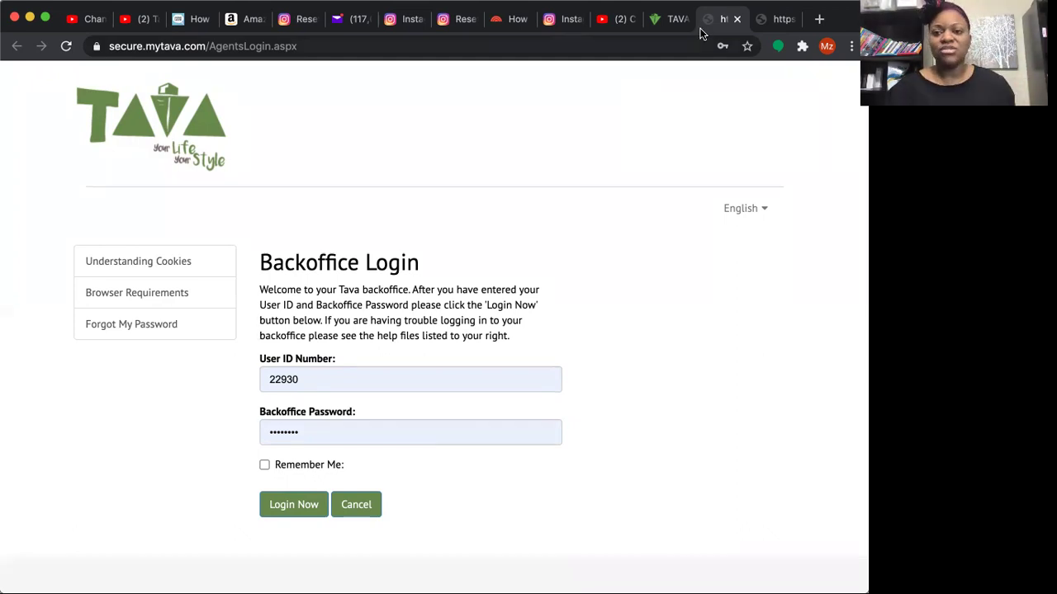
Close the Backoffice Login tab and show the website's side menu with Company, Products, Shop, Opportunity, Join Now
click(737, 19)
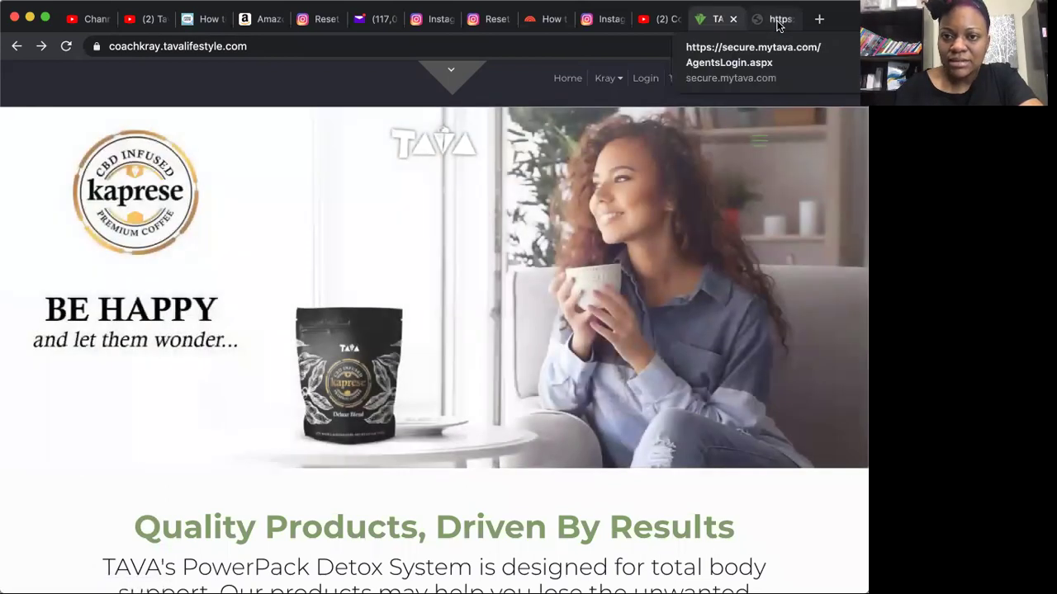
click(759, 135)
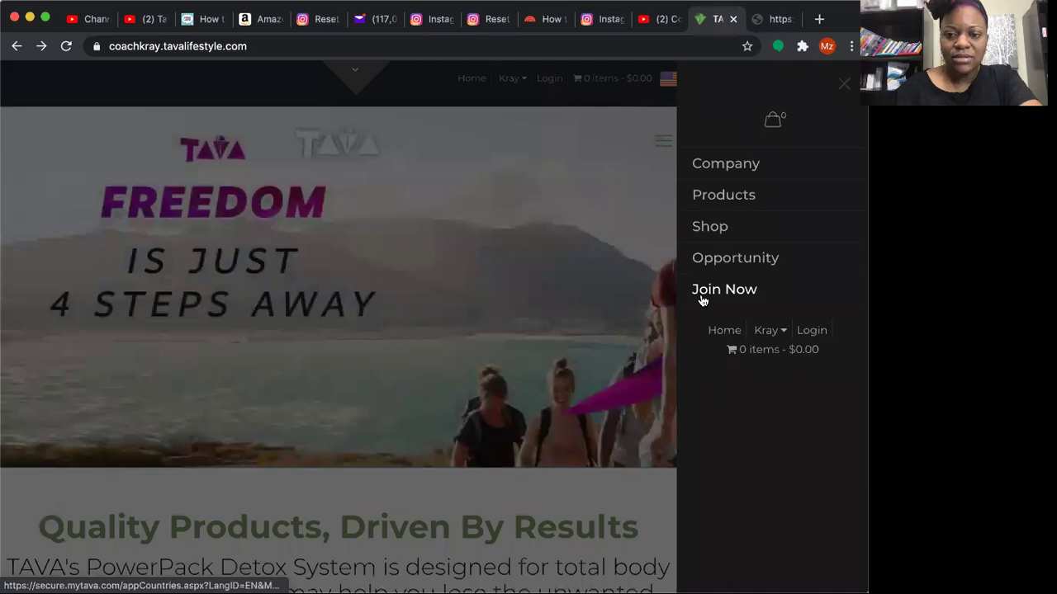
Start the distributor application via Join Now and select the sponsor's name in the welcome text
click(702, 298)
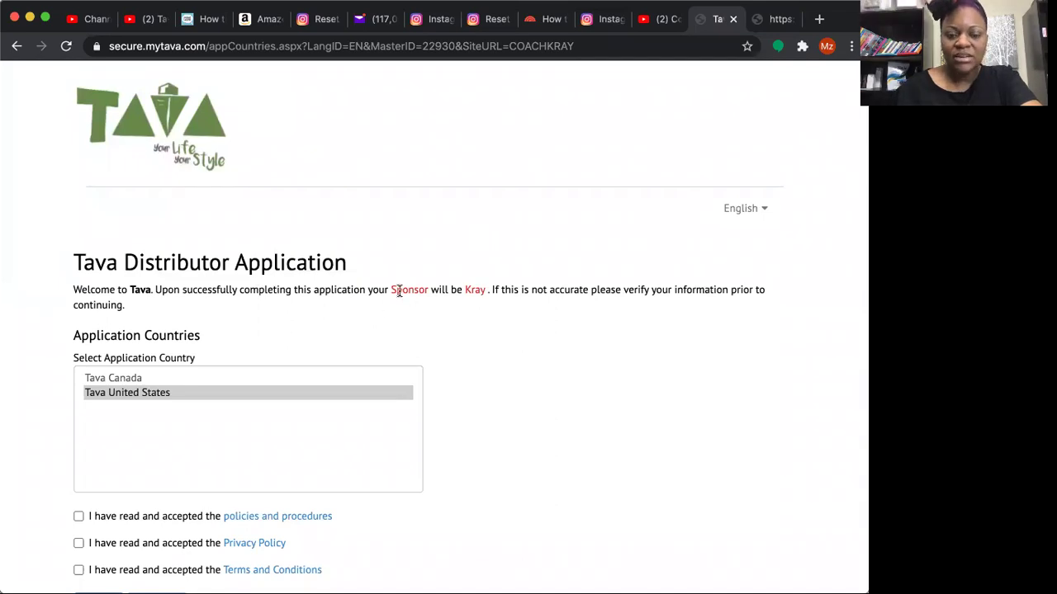
double_click(474, 289)
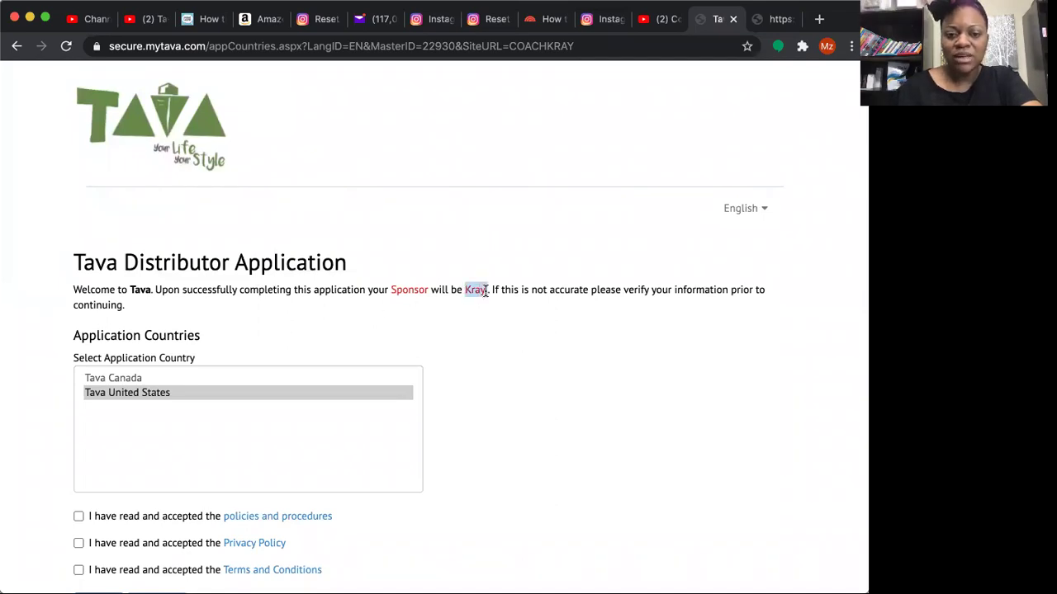
click(506, 332)
scroll(507, 336, down, 2)
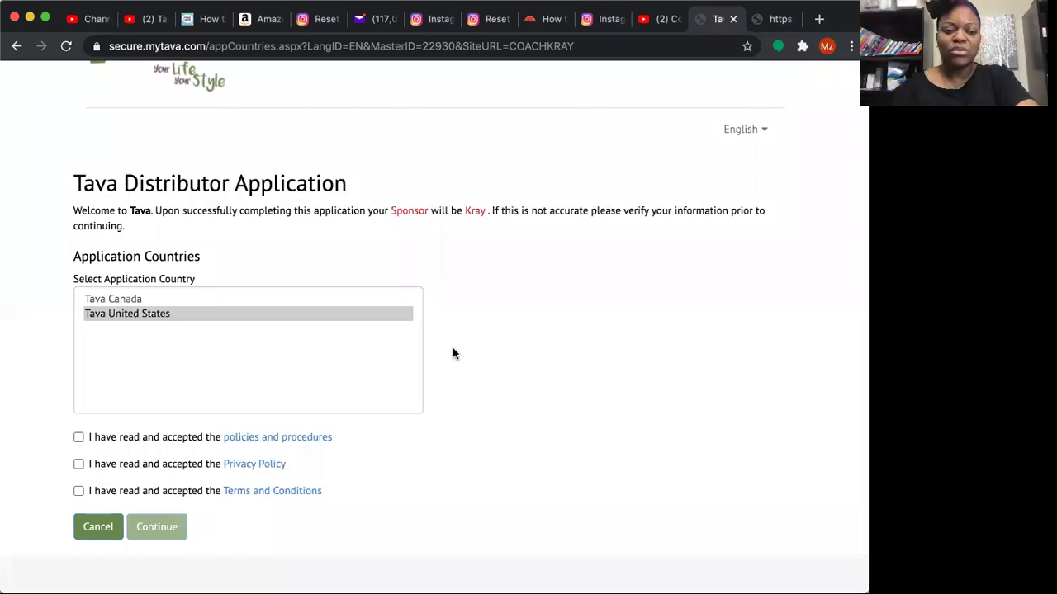
Accept the Policies and Procedures, Privacy Policy and Terms and Conditions, then continue to Product Information
click(77, 438)
click(78, 465)
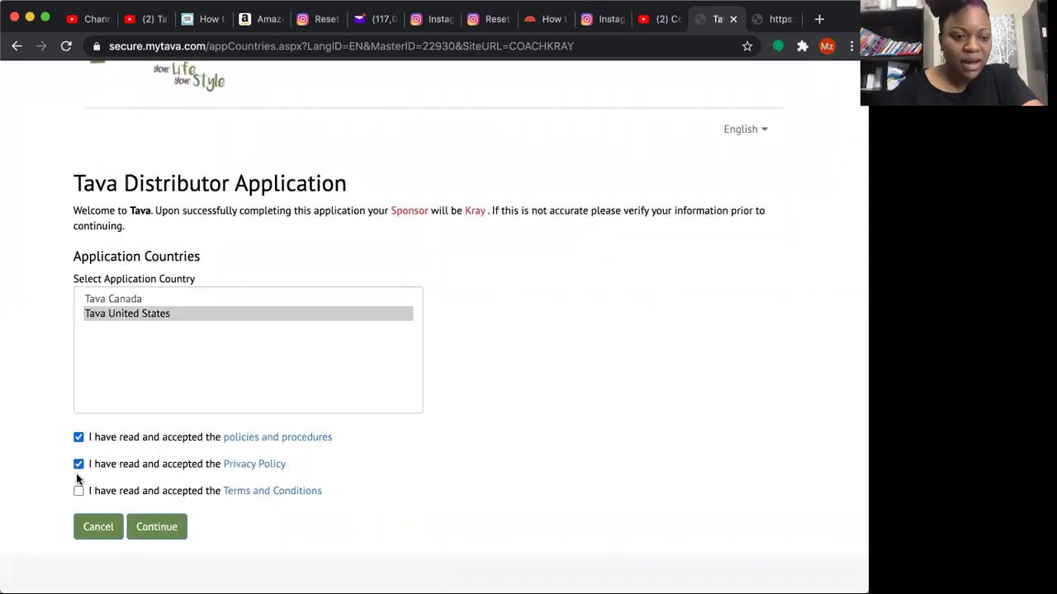
click(78, 491)
click(142, 529)
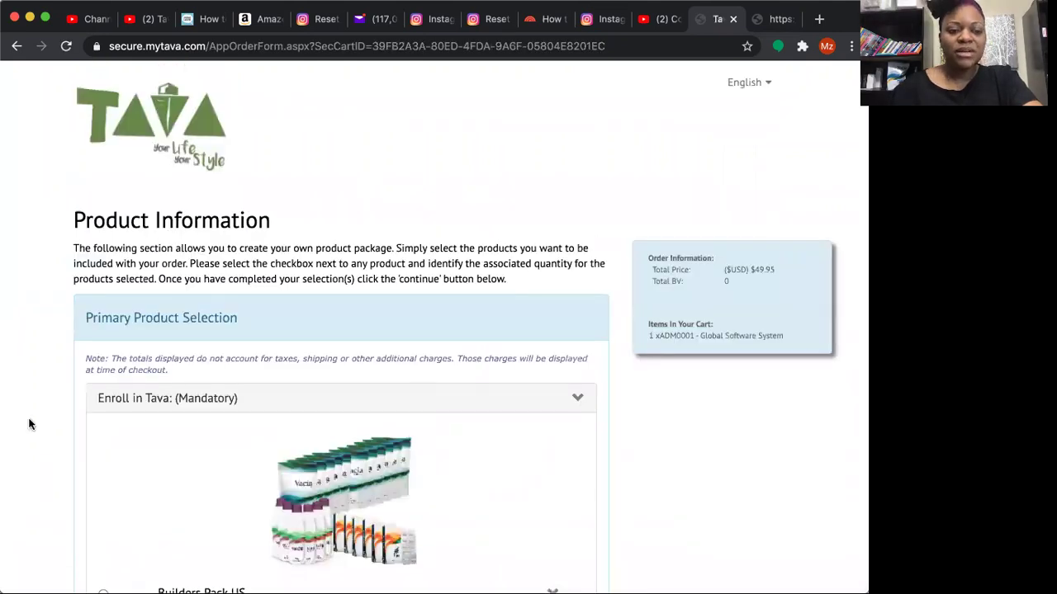
scroll(29, 424, down, 5)
scroll(29, 425, down, 8)
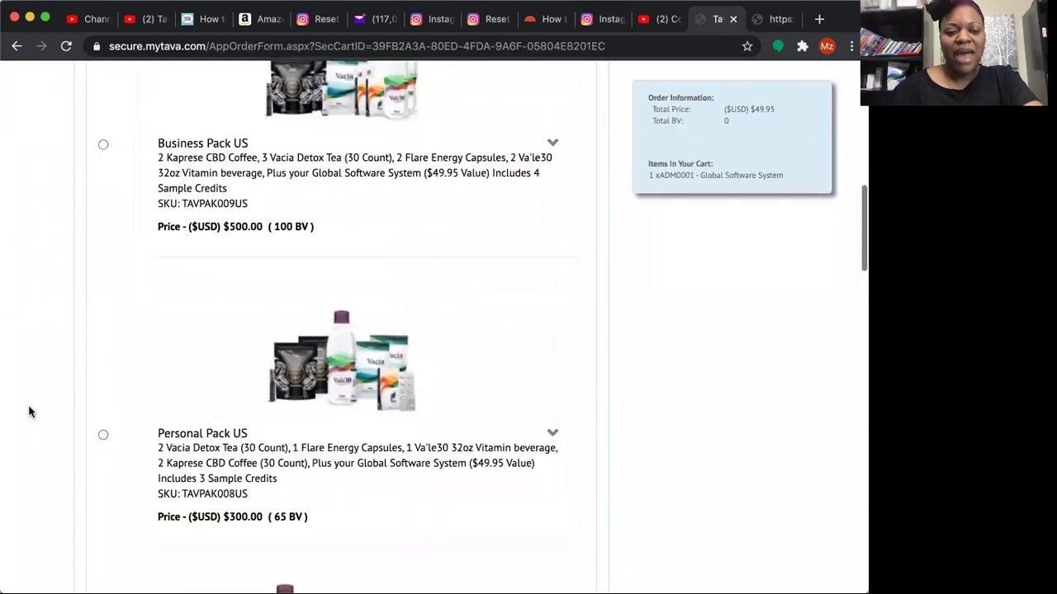
scroll(29, 411, down, 14)
scroll(29, 411, up, 14)
scroll(29, 411, up, 3)
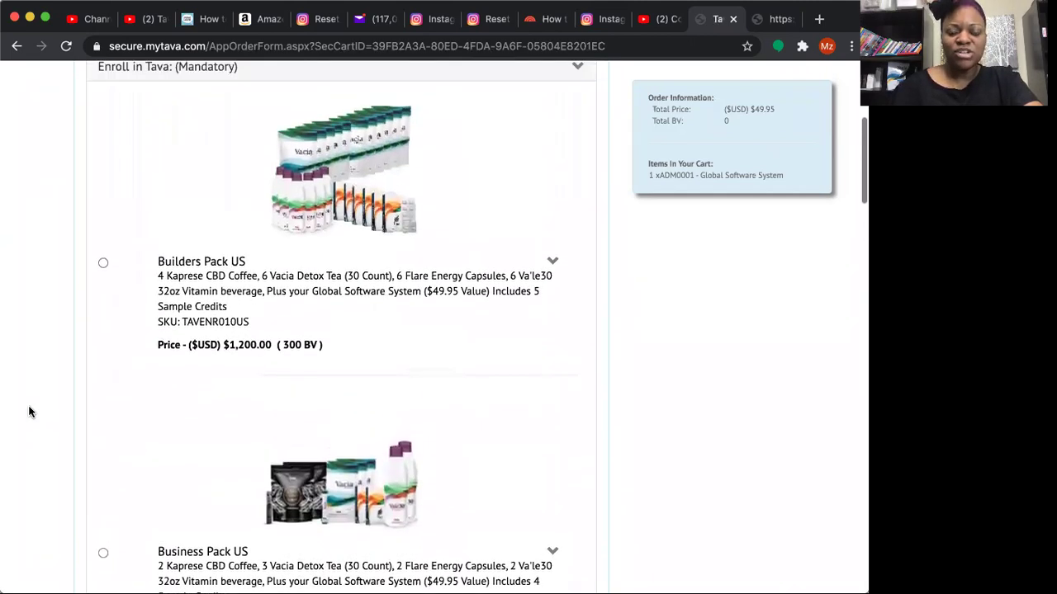
scroll(29, 411, up, 1)
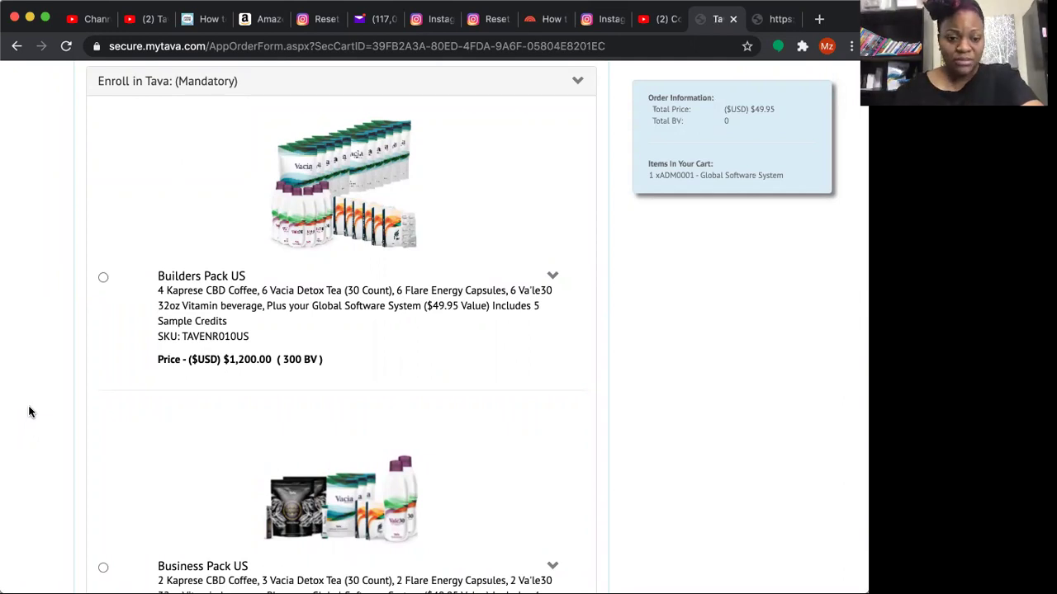
scroll(29, 411, down, 10)
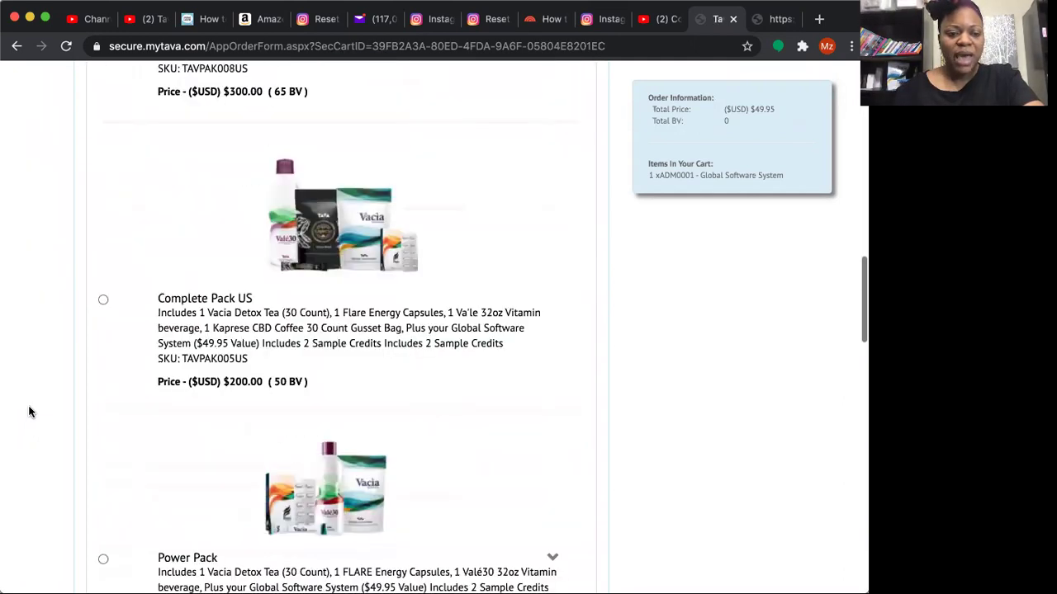
scroll(29, 411, down, 10)
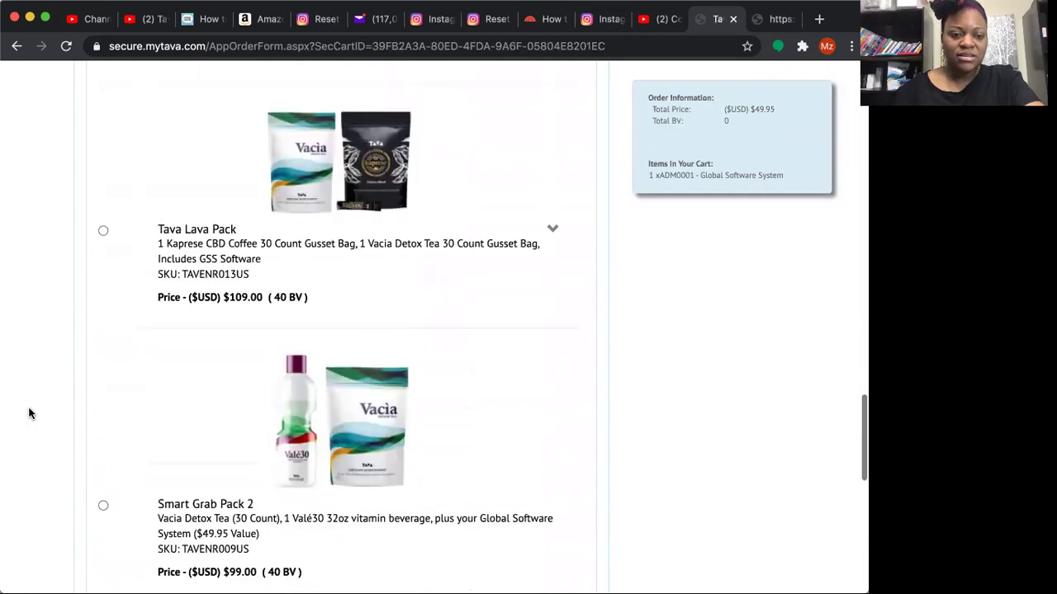
scroll(28, 412, down, 3)
scroll(29, 413, up, 2)
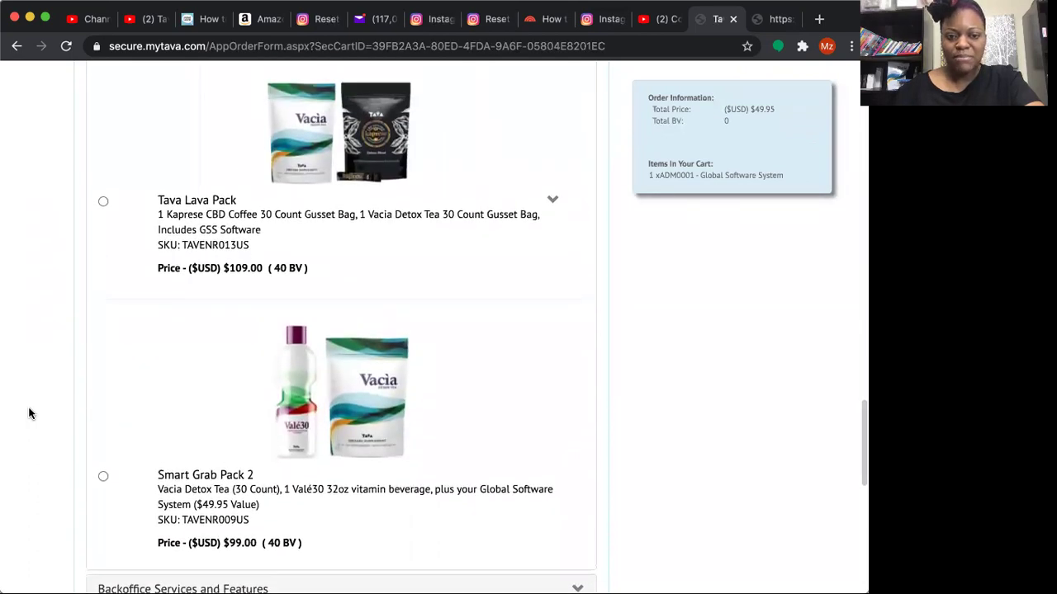
scroll(29, 413, up, 15)
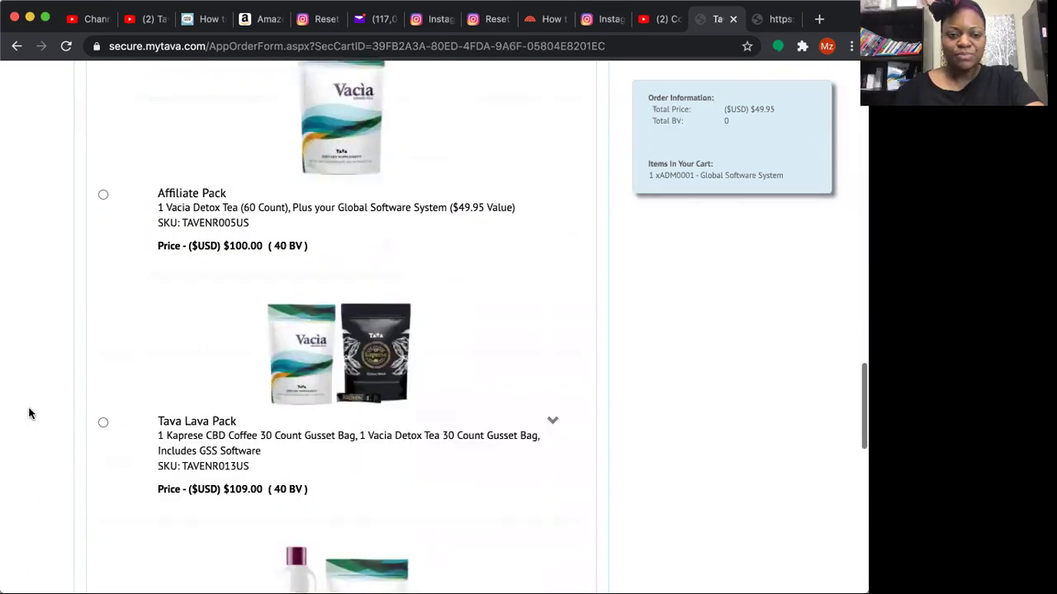
scroll(29, 413, up, 8)
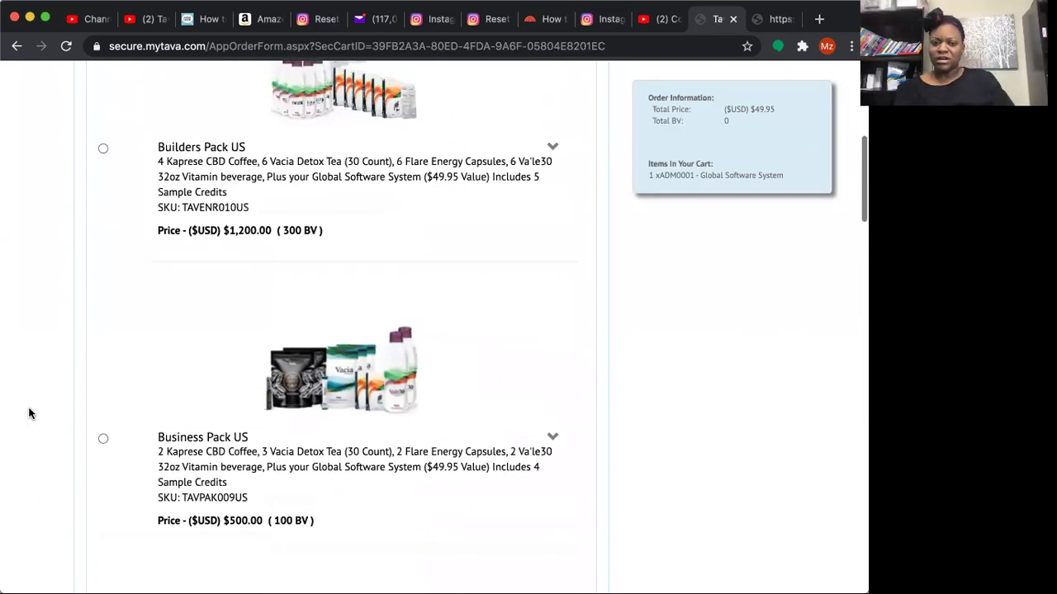
scroll(29, 413, down, 2)
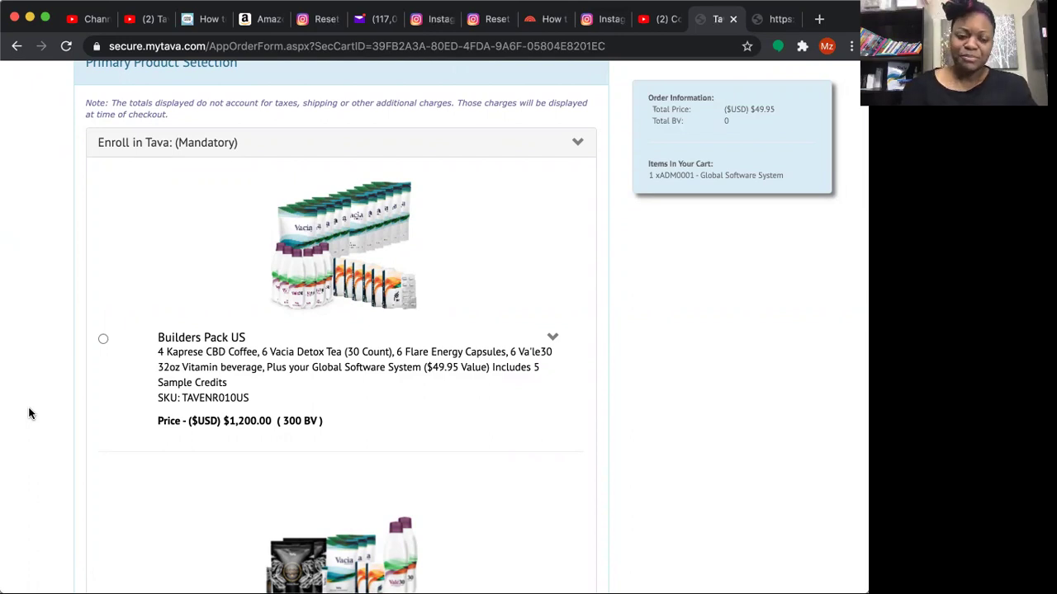
scroll(29, 413, down, 10)
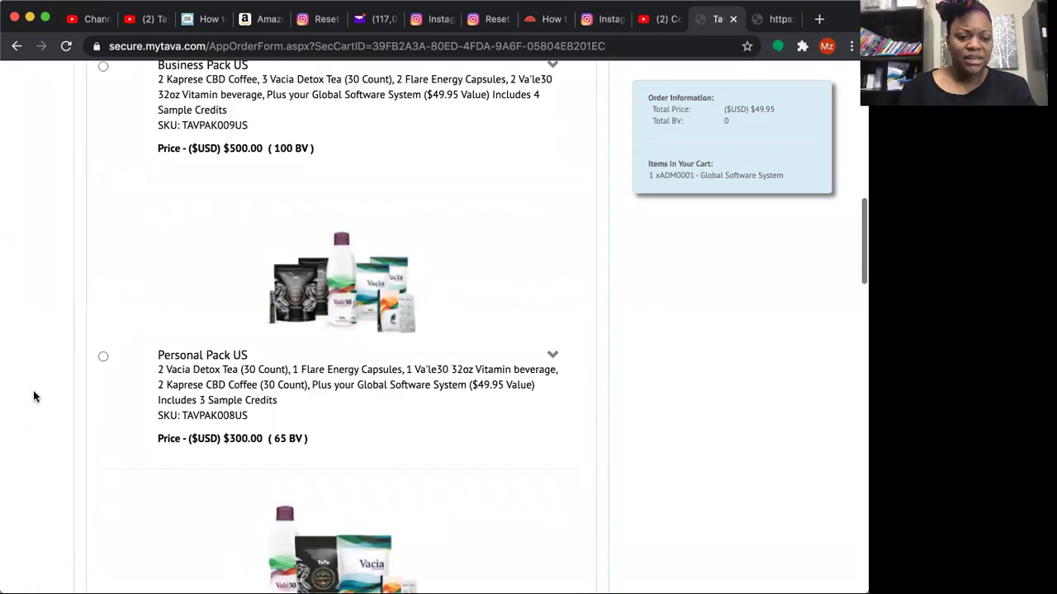
scroll(33, 396, down, 4)
scroll(33, 397, down, 10)
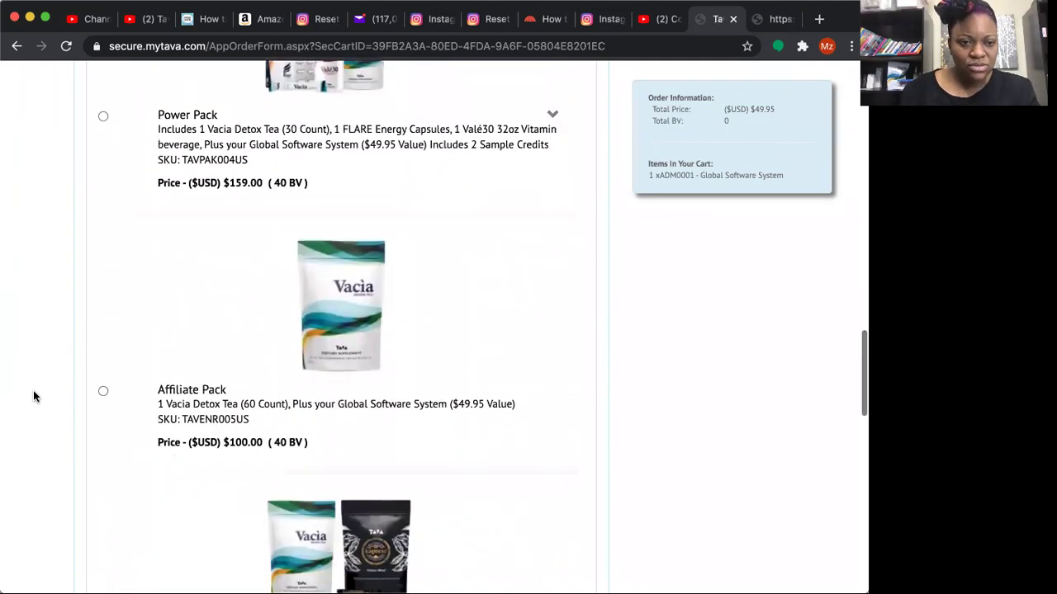
scroll(33, 397, up, 15)
Choose the Builders Pack US package ($1,200.00 total, 300 BV) and continue to billing
click(102, 494)
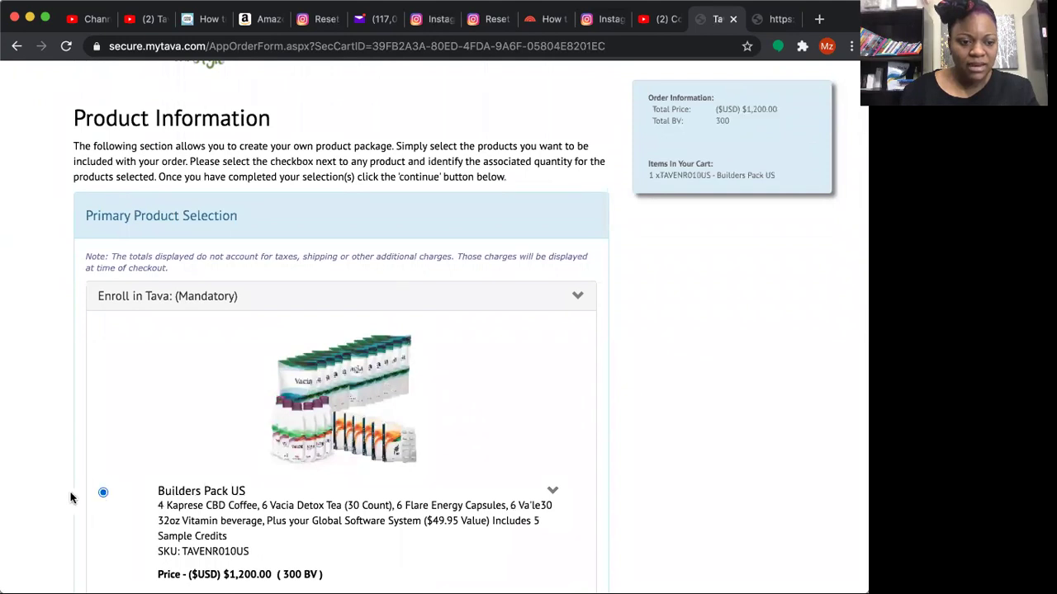
scroll(49, 498, down, 8)
scroll(48, 497, down, 20)
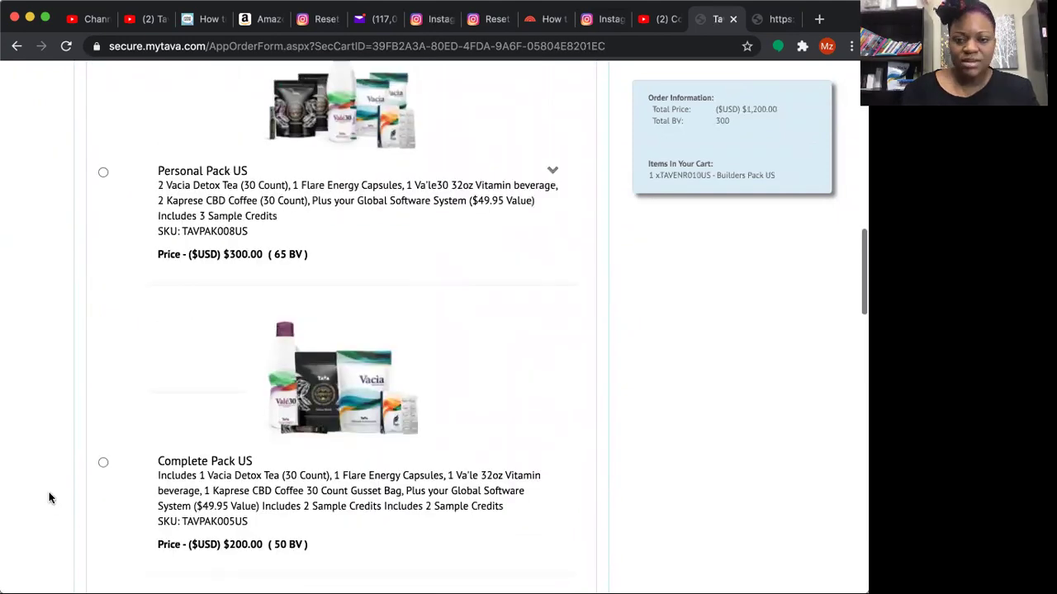
scroll(48, 498, down, 10)
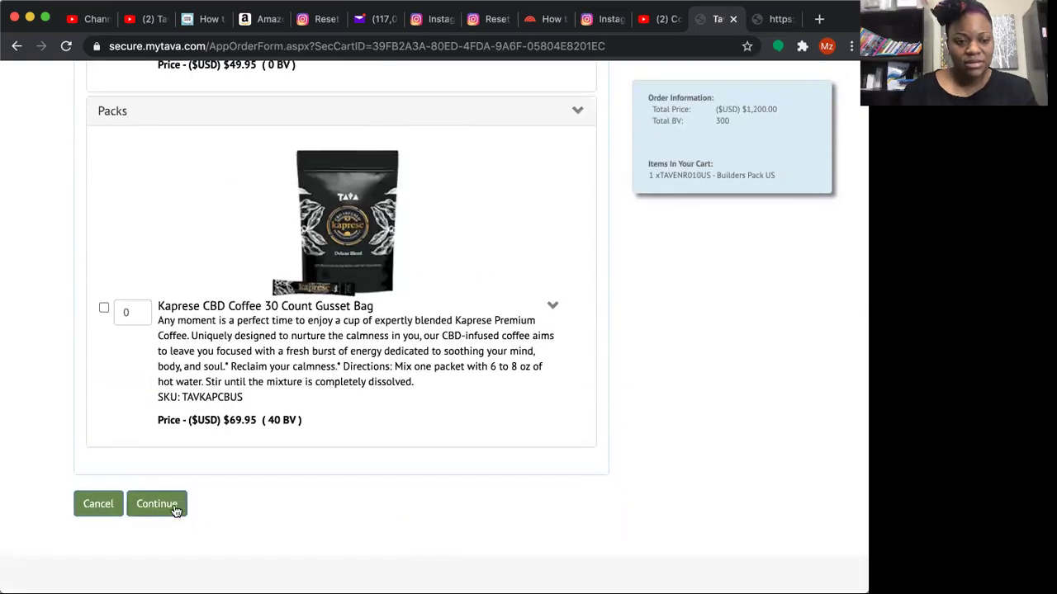
click(171, 503)
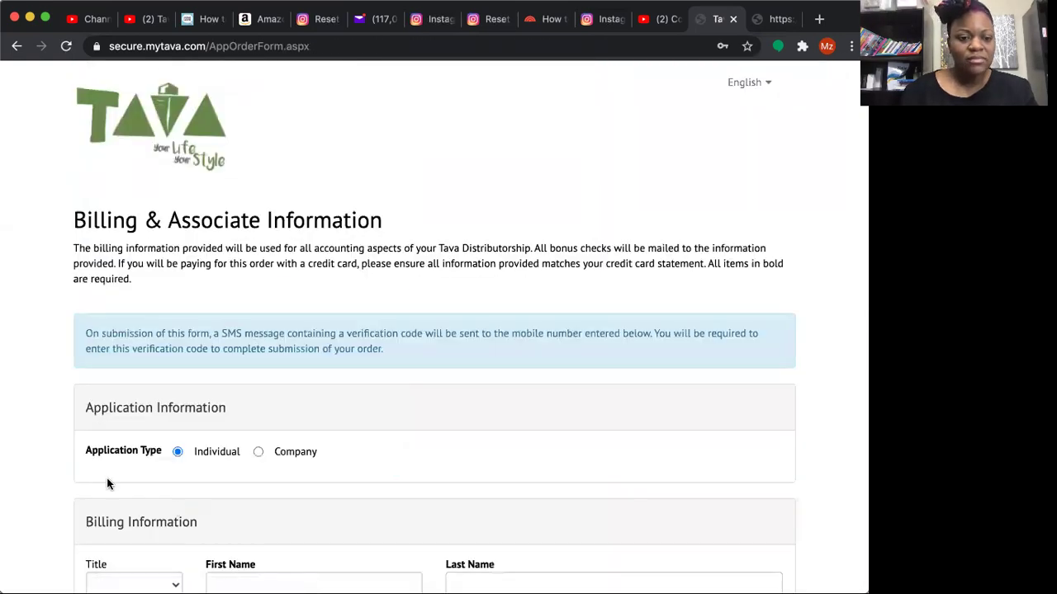
scroll(56, 473, down, 3)
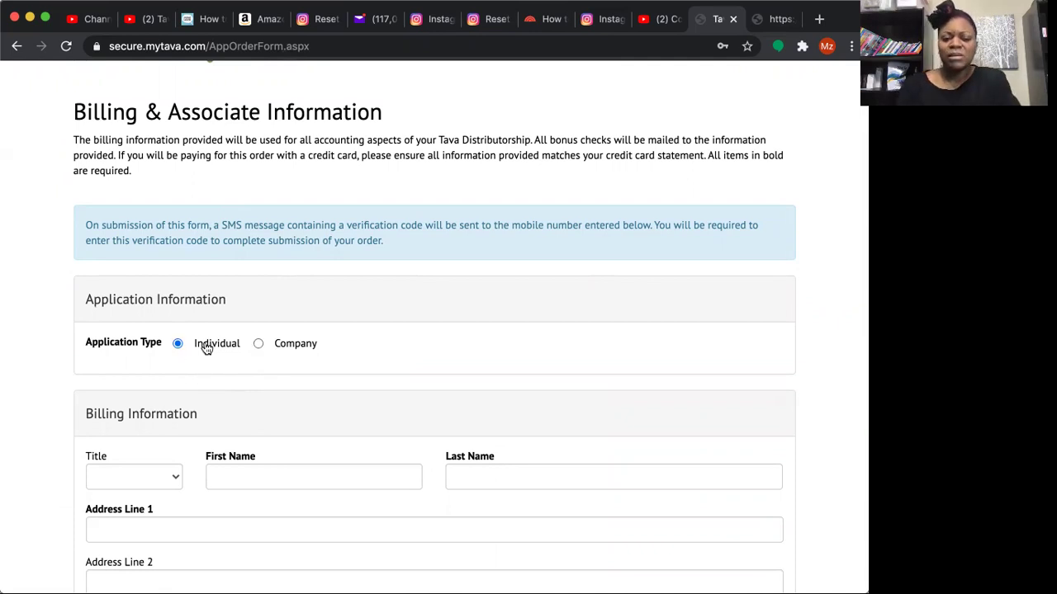
scroll(202, 357, down, 1)
scroll(203, 361, down, 5)
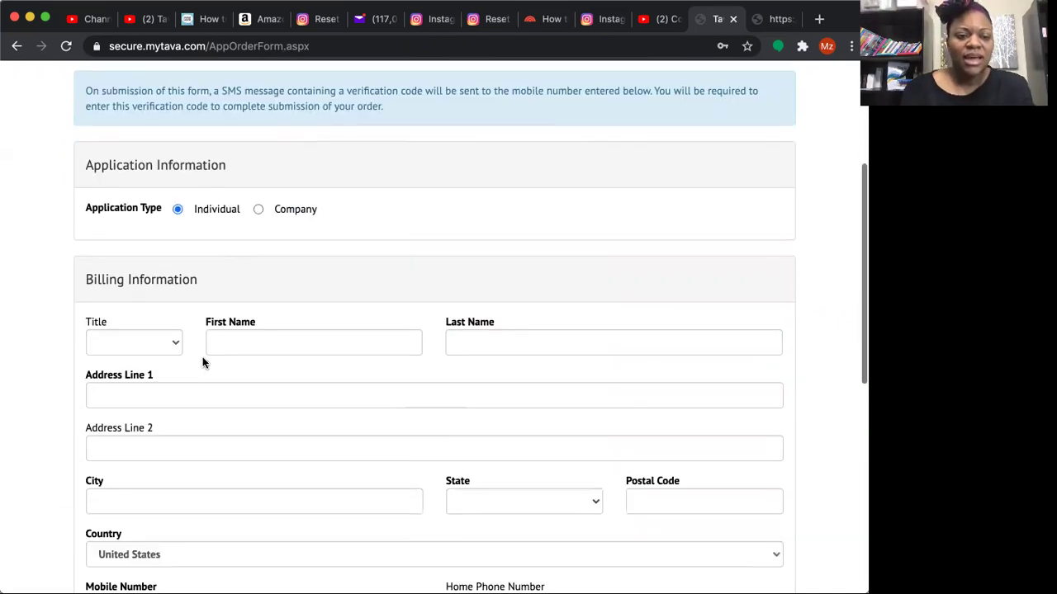
scroll(203, 359, up, 1)
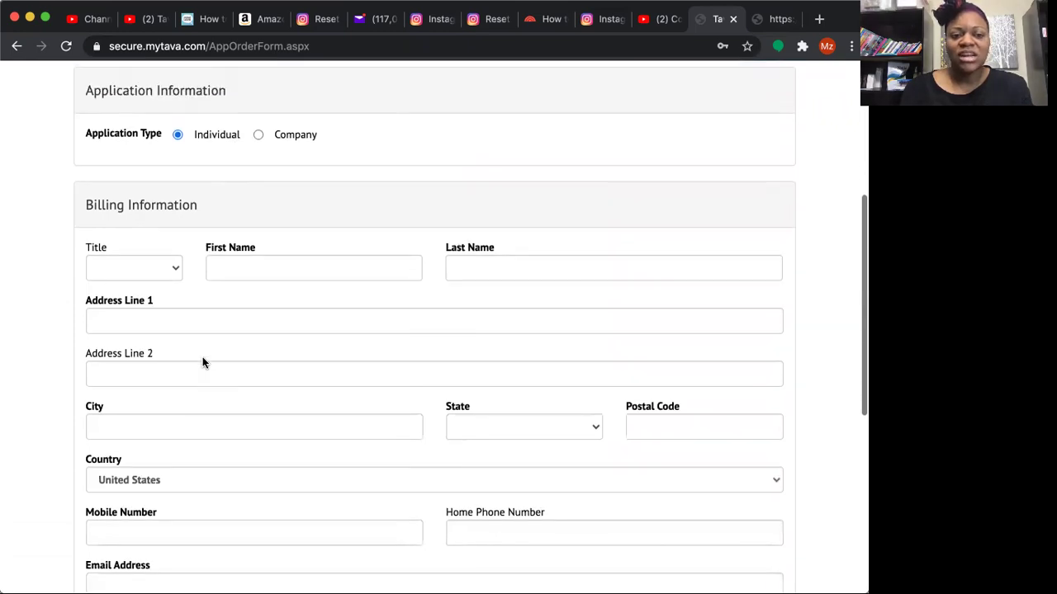
scroll(203, 357, down, 1)
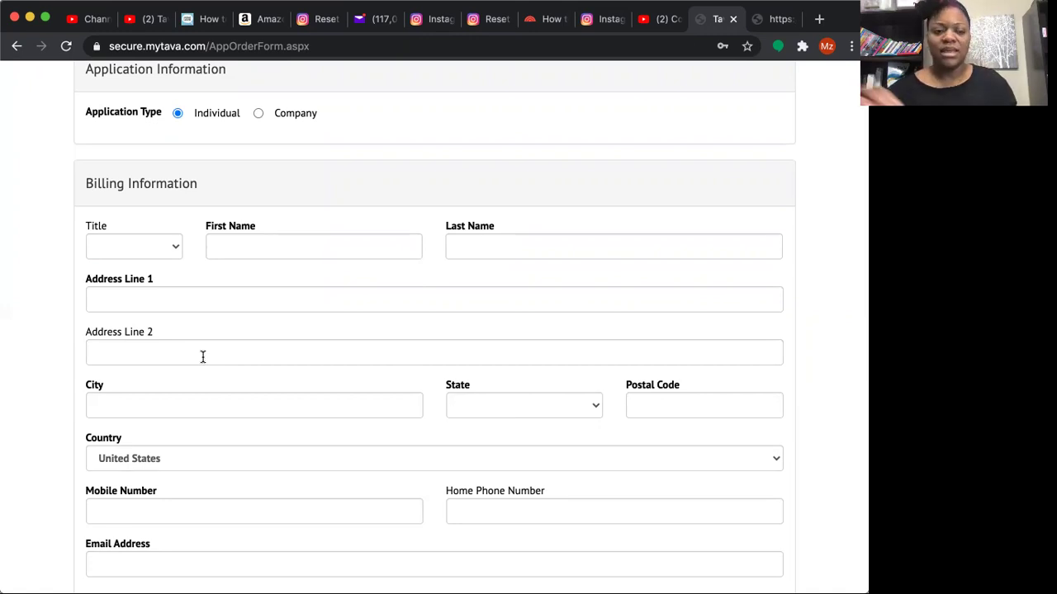
scroll(202, 357, down, 5)
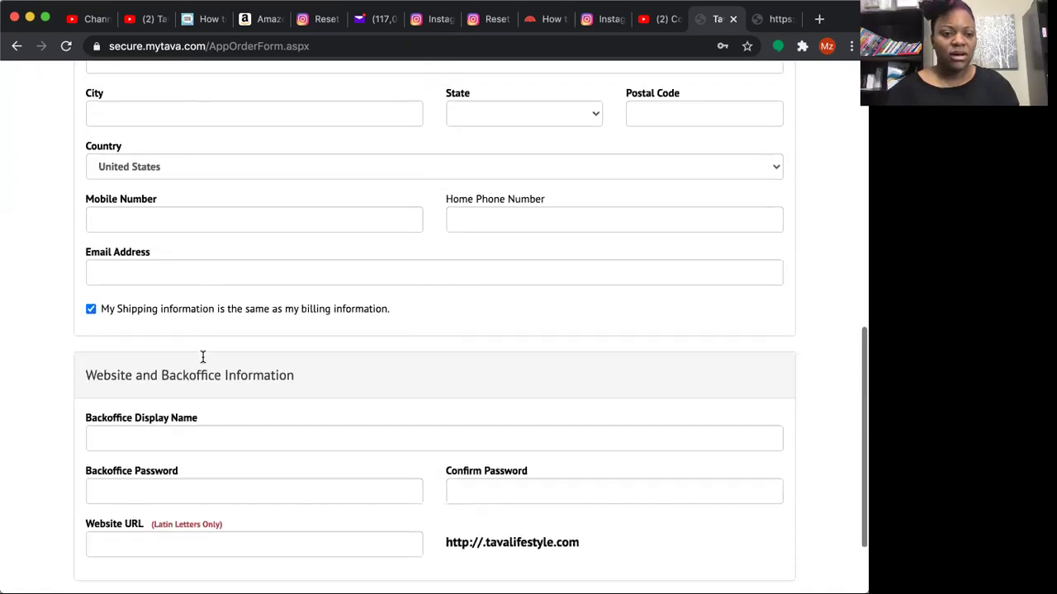
scroll(202, 363, up, 1)
drag(103, 339, 330, 337)
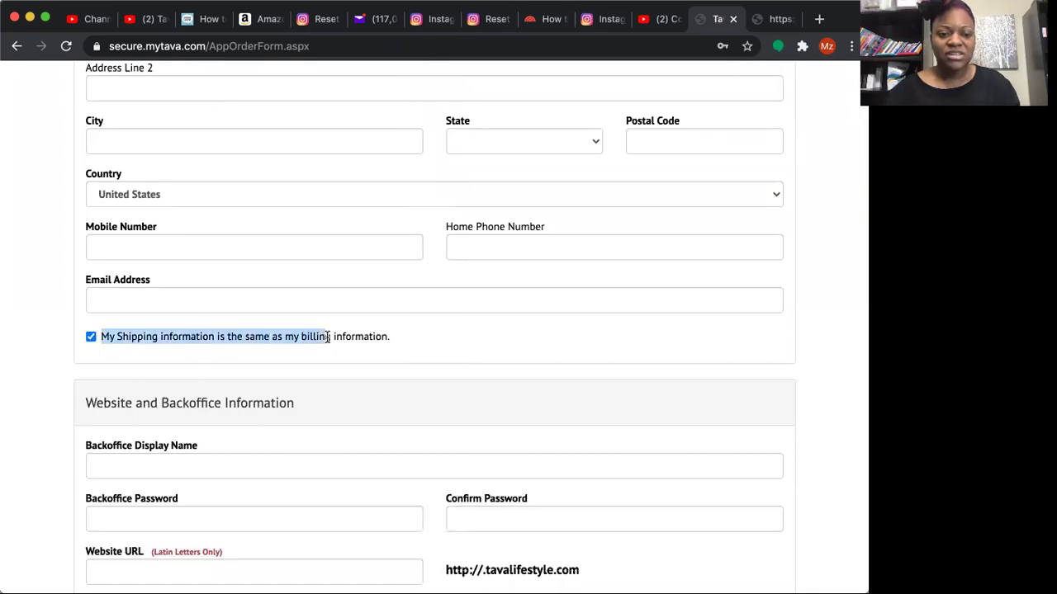
click(394, 334)
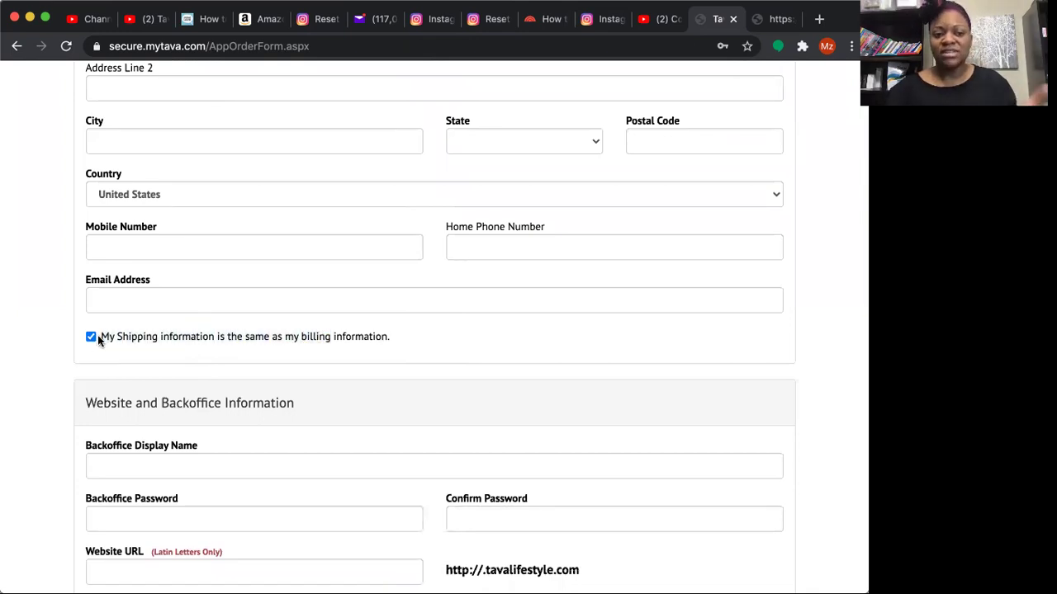
scroll(61, 351, down, 3)
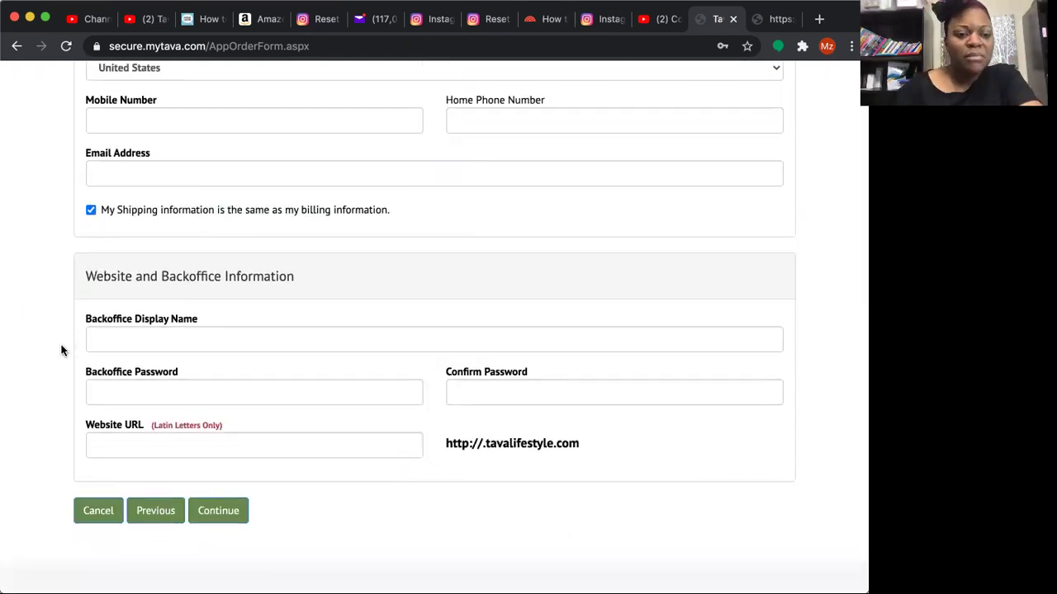
click(94, 339)
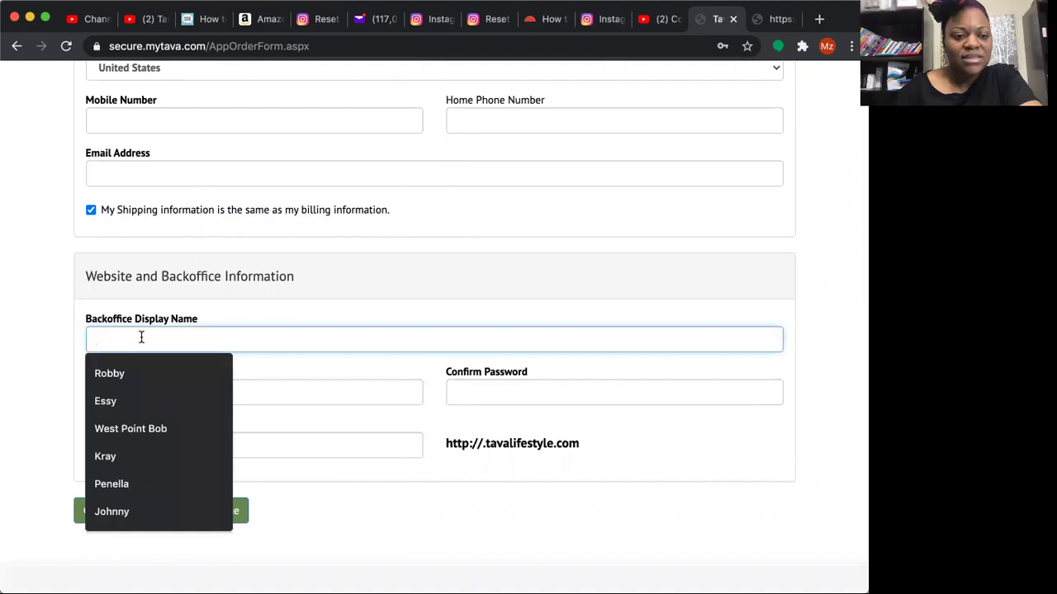
click(26, 329)
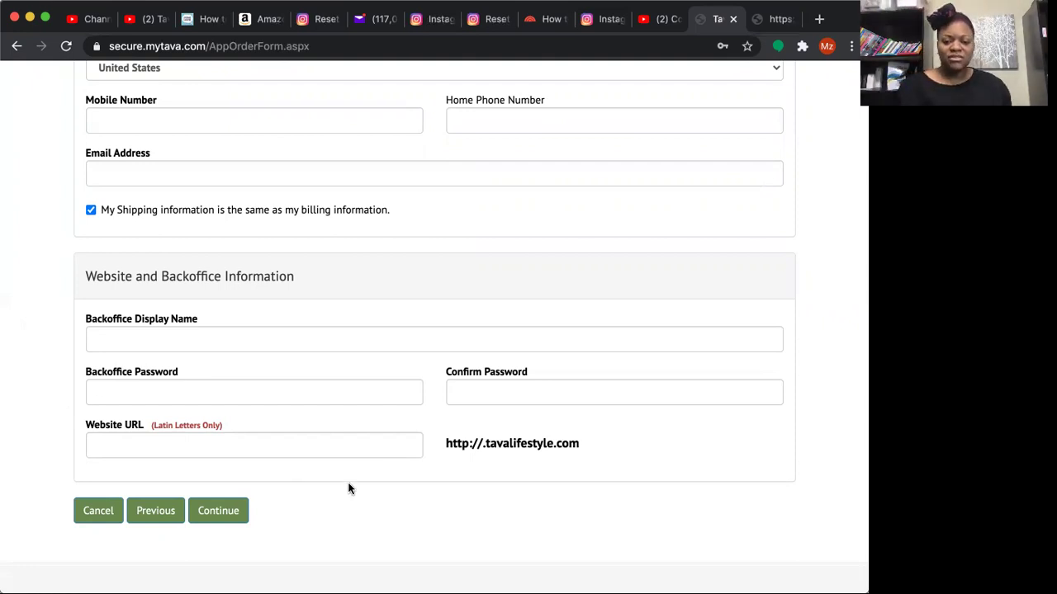
drag(485, 446, 584, 446)
click(583, 446)
click(248, 444)
text(g)
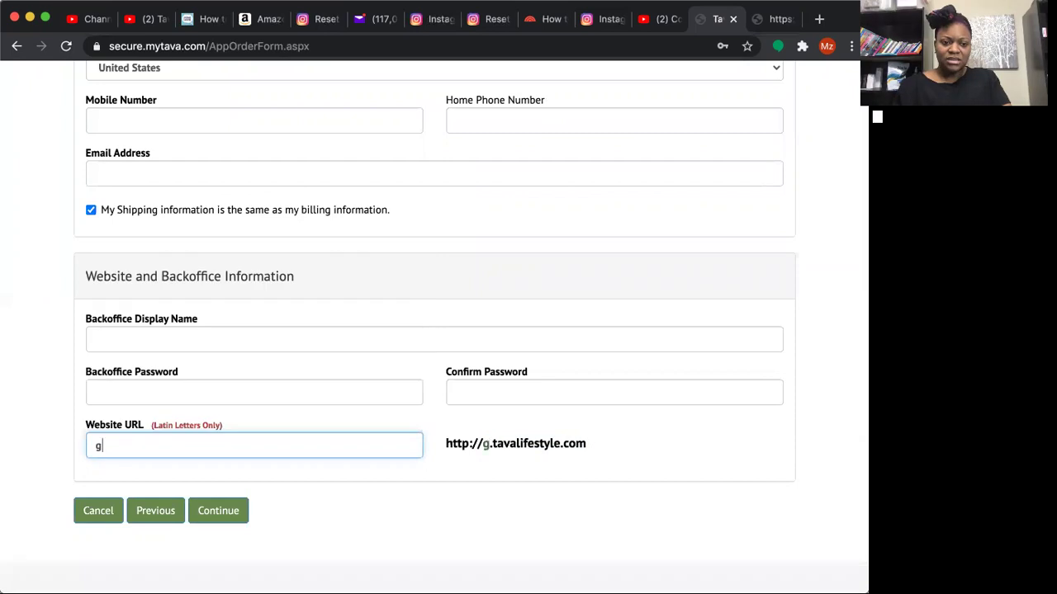
text(igl)
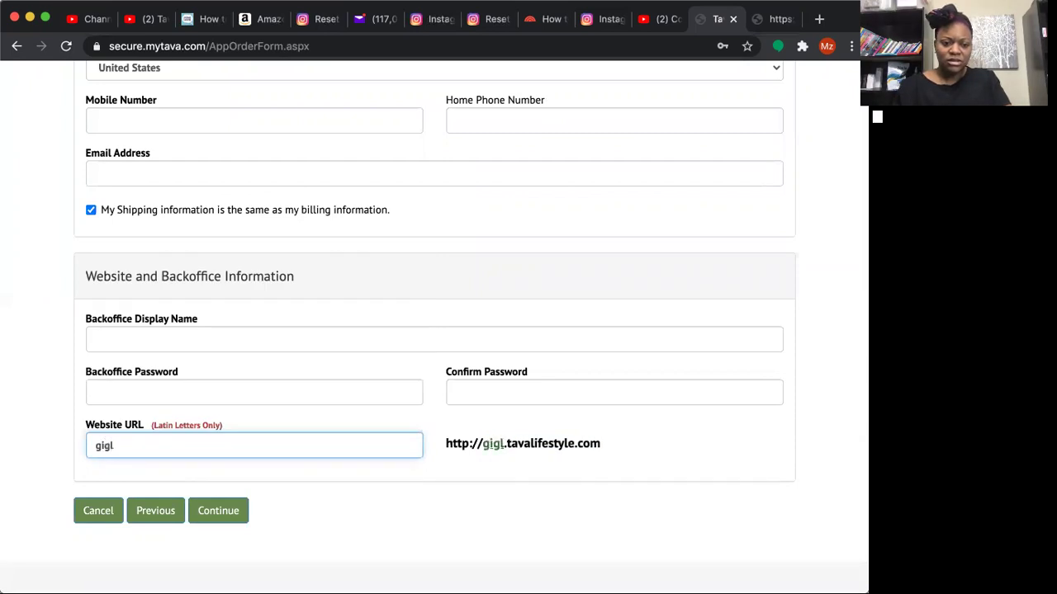
key(BackSpace)
text(imom)
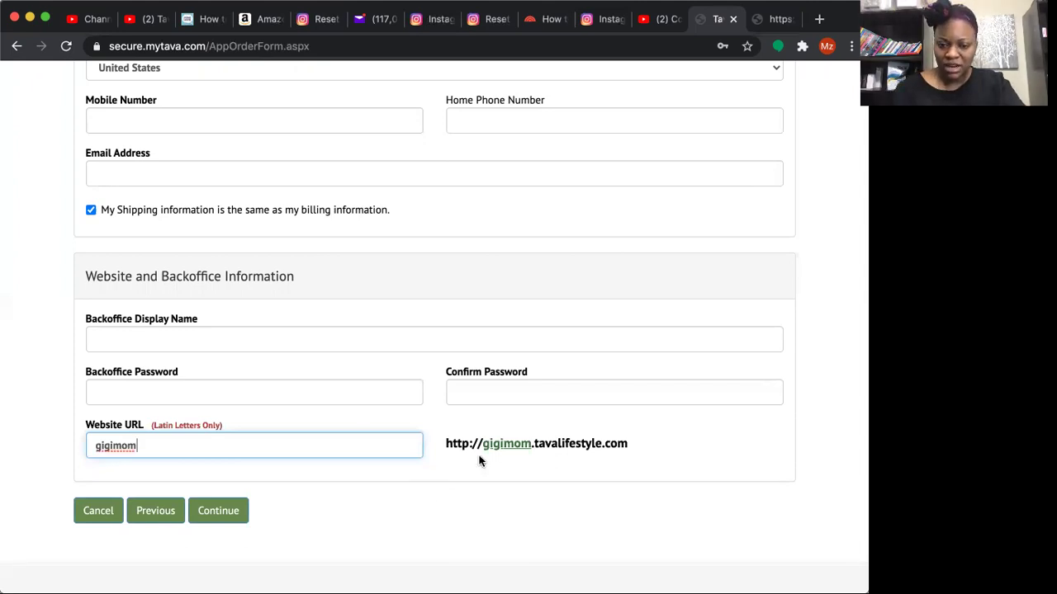
key(BackSpace)
key(BackSpace)
key(BackSpace)
key(BackSpace)
key(BackSpace)
key(BackSpace)
key(BackSpace)
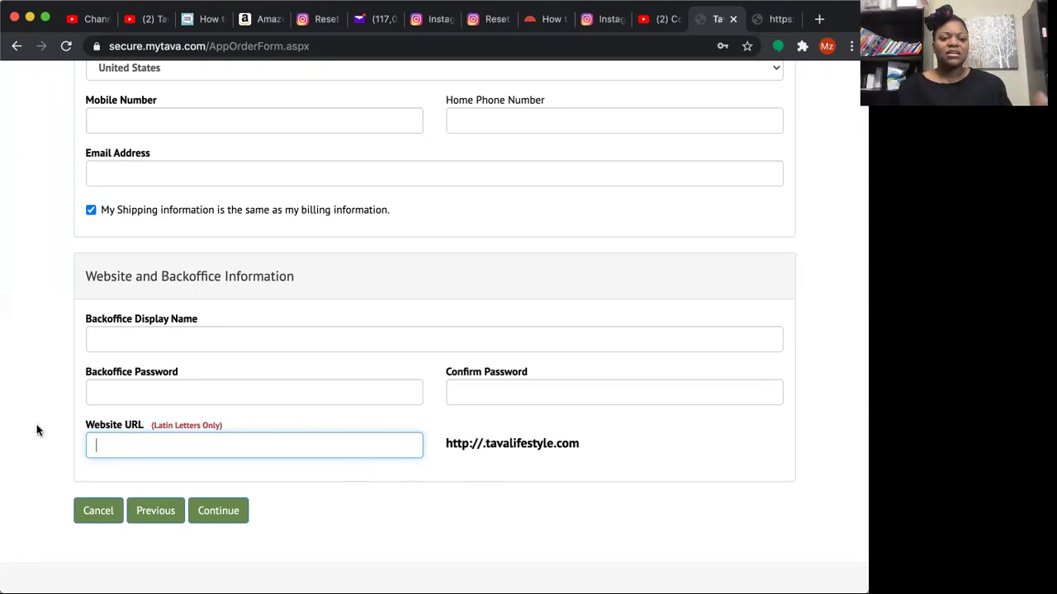
scroll(37, 430, up, 6)
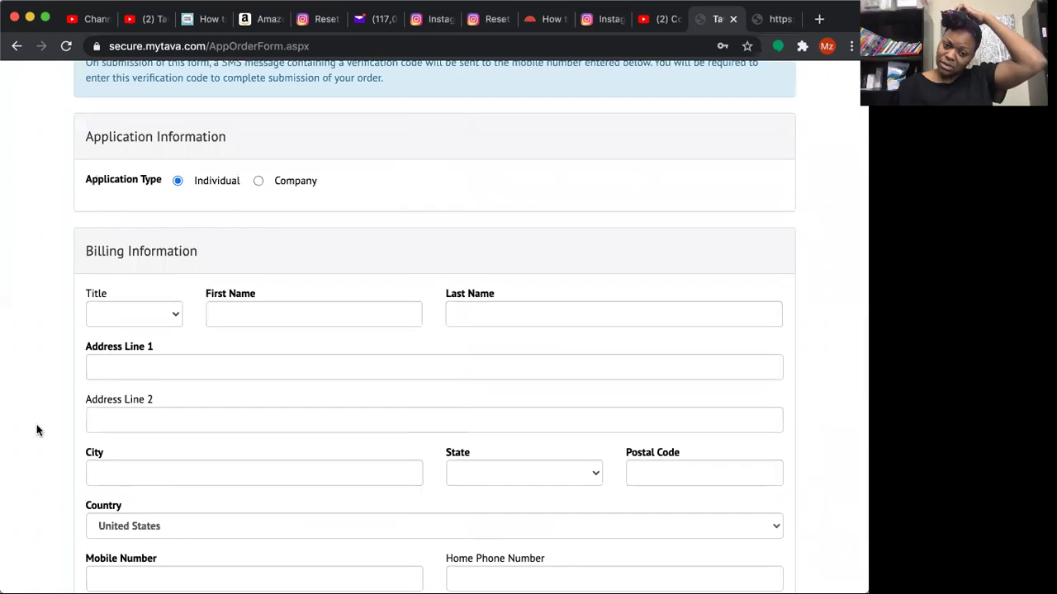
scroll(36, 429, down, 5)
scroll(36, 429, down, 2)
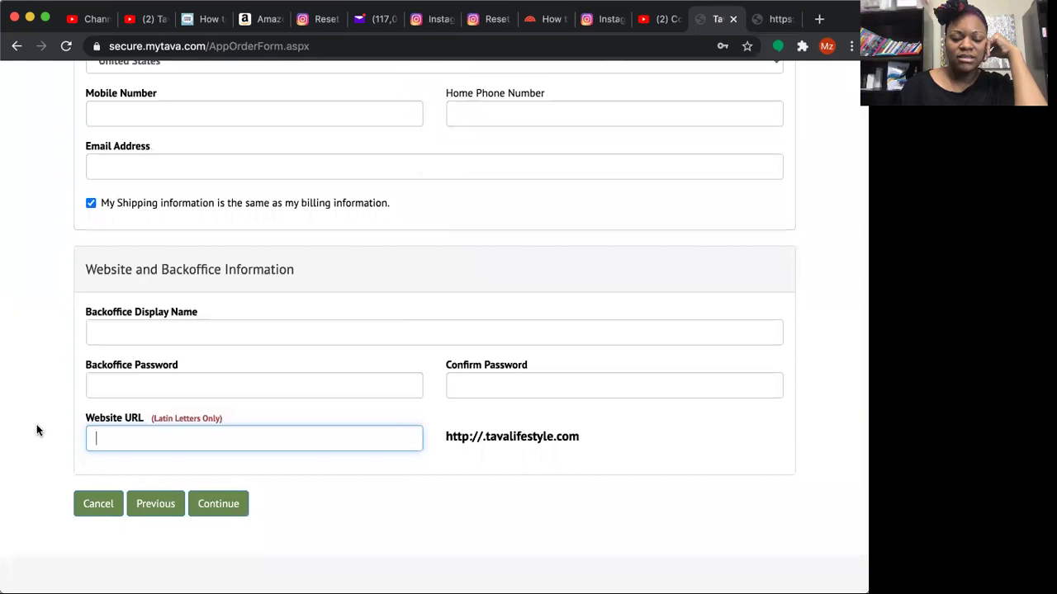
scroll(36, 429, up, 3)
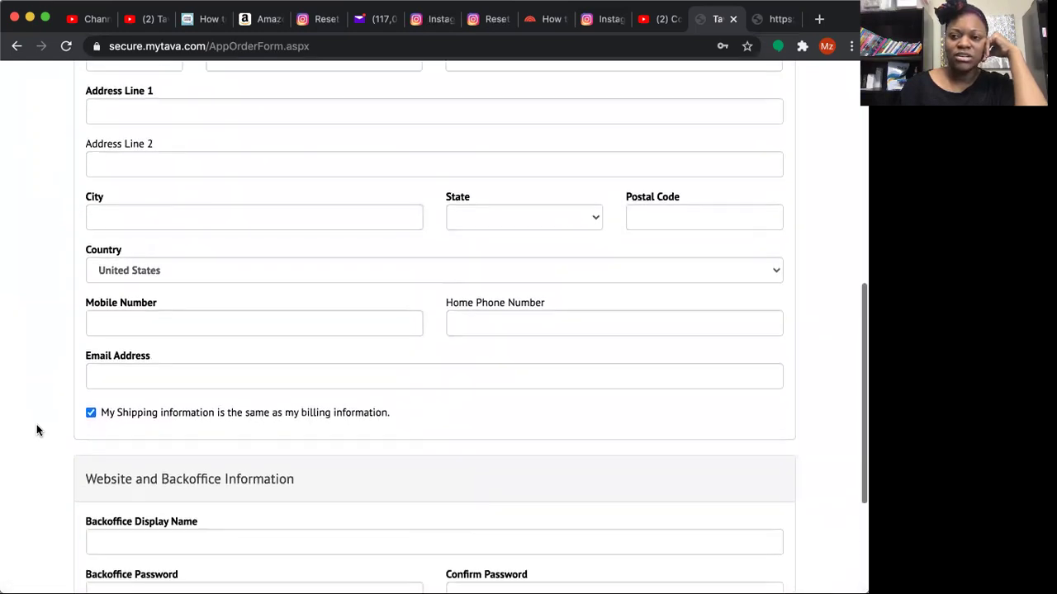
scroll(37, 429, up, 1)
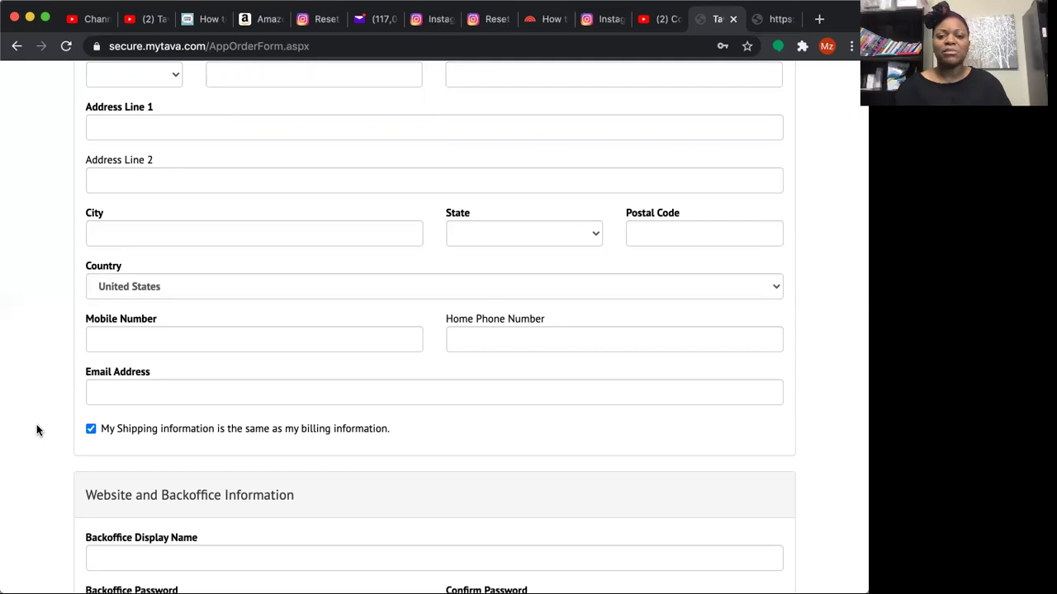
scroll(36, 429, up, 10)
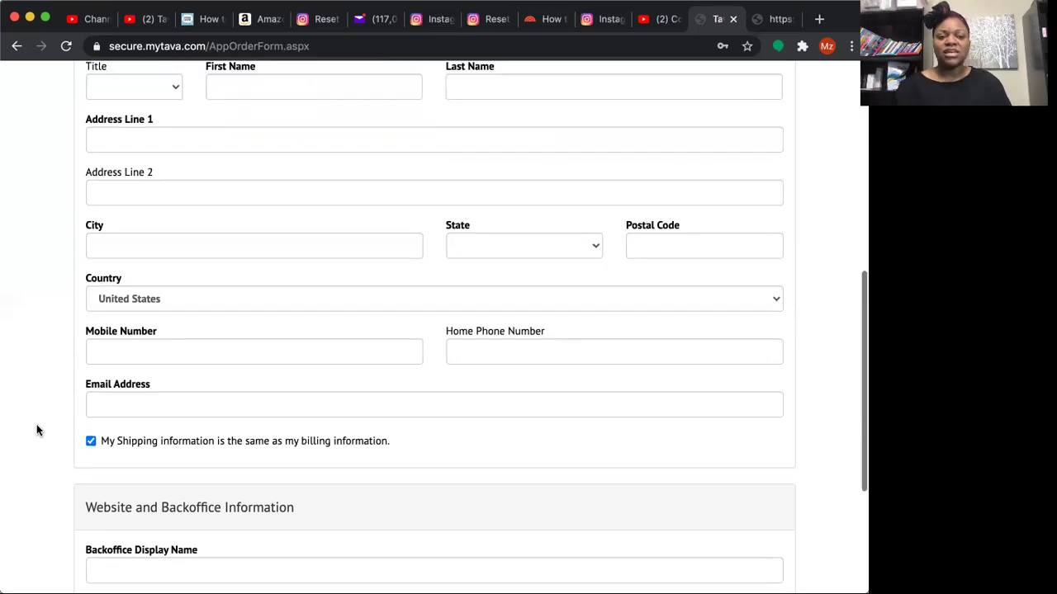
scroll(36, 429, down, 2)
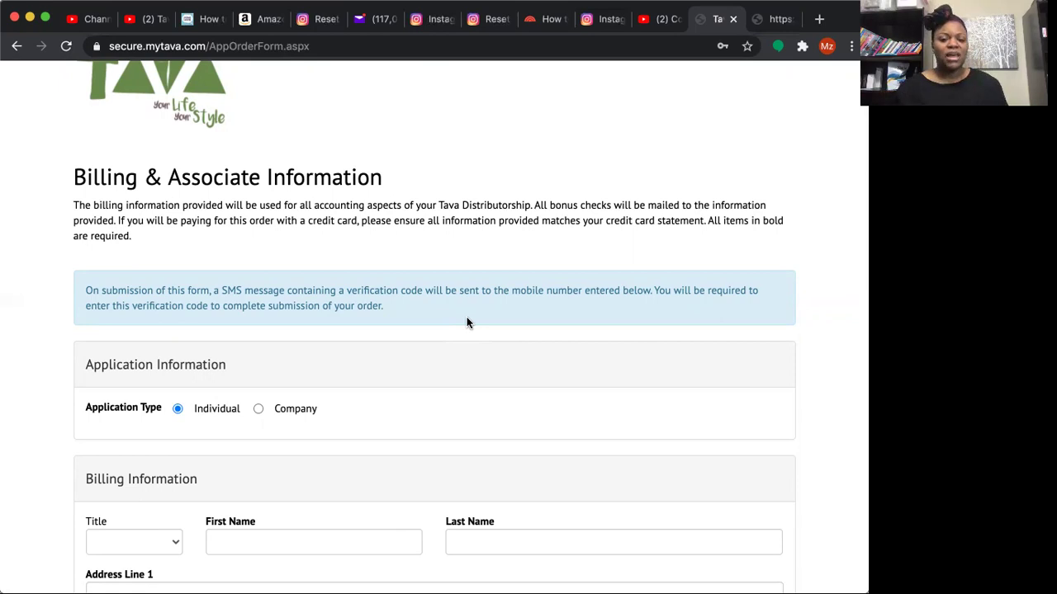
scroll(467, 322, up, 1)
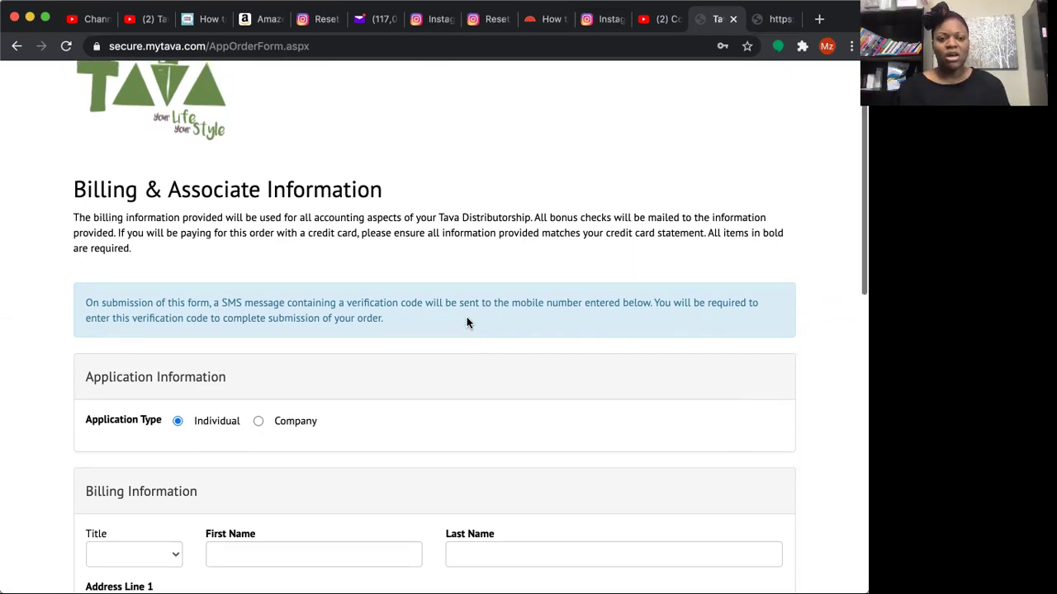